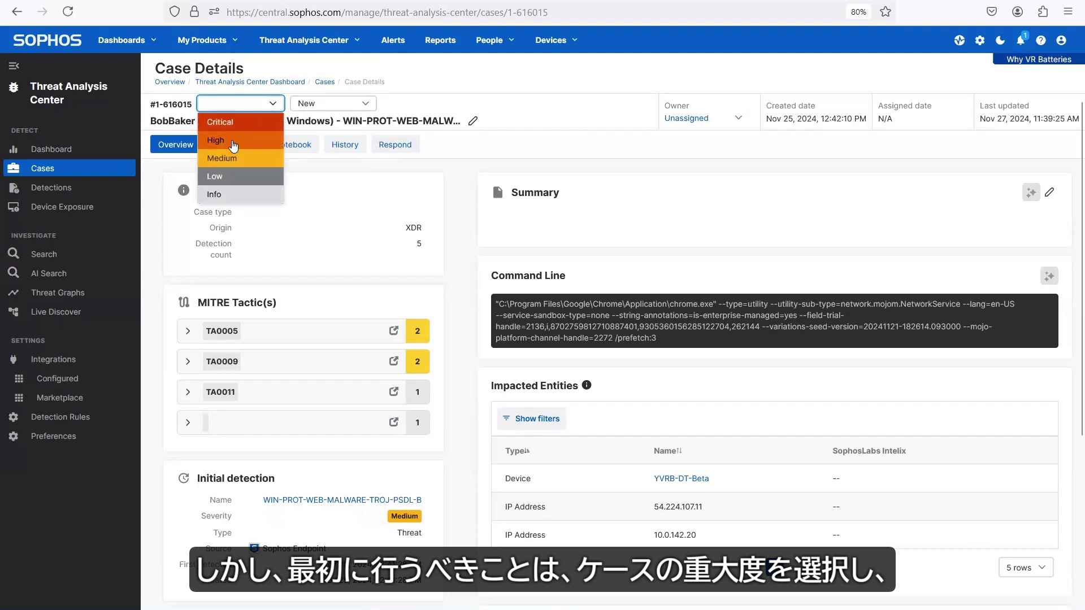
Step: Mark the case High severity and make a security operations team member its owner
{"action": "left_click", "coordinate": [223, 141]}
{"action": "left_click", "coordinate": [740, 123]}
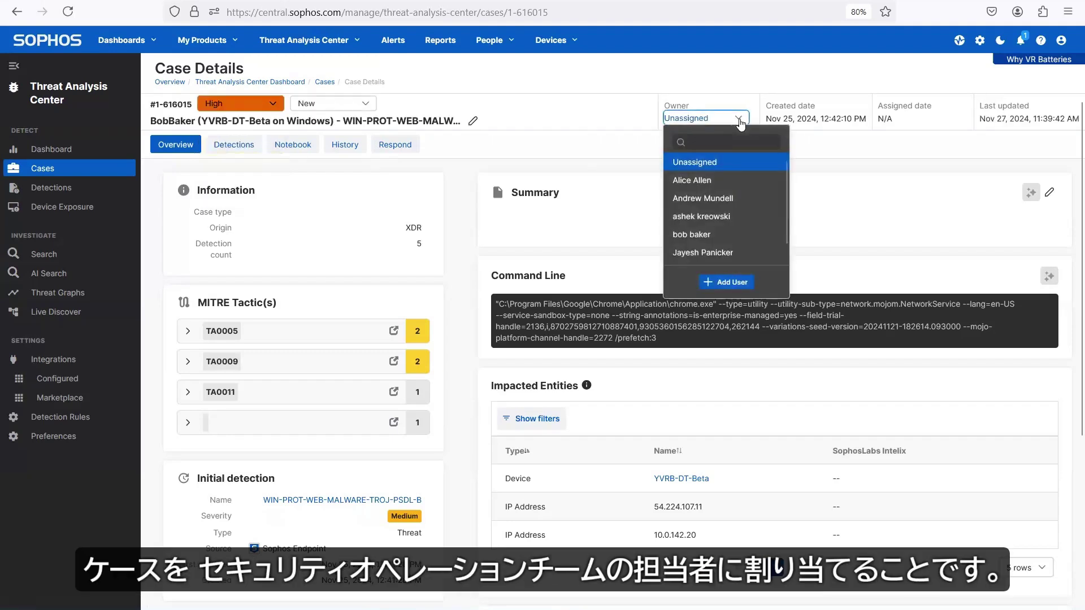
{"action": "left_click", "coordinate": [728, 215]}
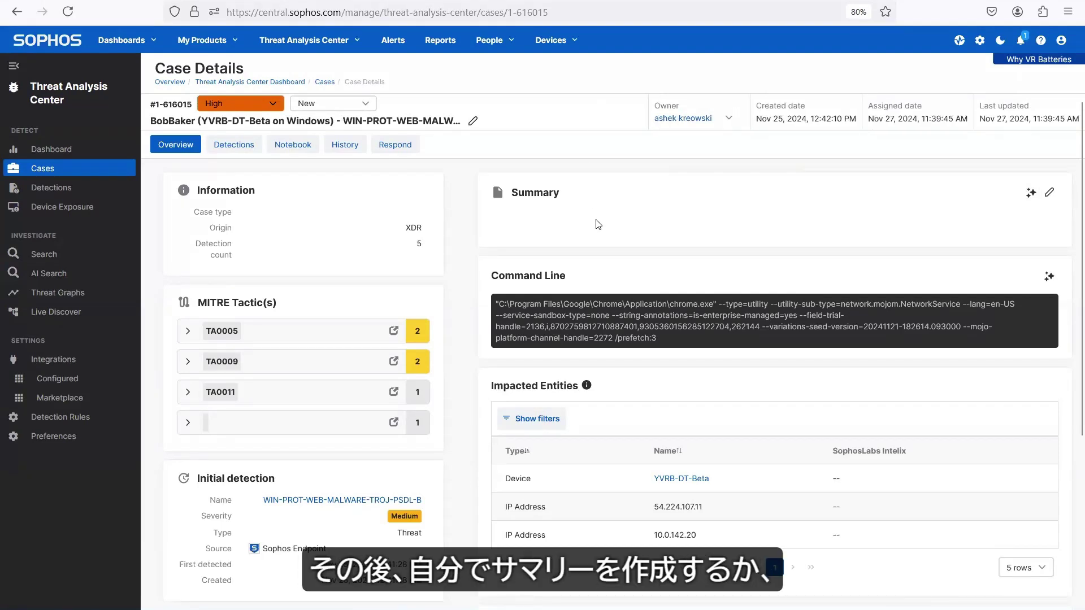
Step: Generate the AI case summary, insert it into the Summary card, and submit feedback on it
{"action": "left_click", "coordinate": [1029, 196]}
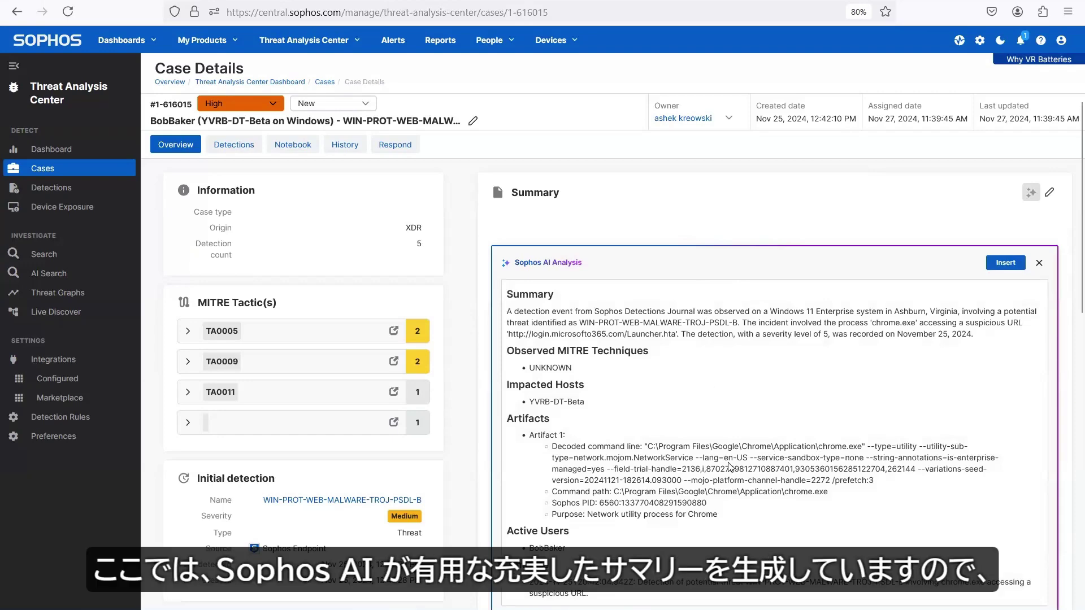
{"action": "scroll", "coordinate": [729, 407], "scroll_direction": "down", "scroll_amount": 3}
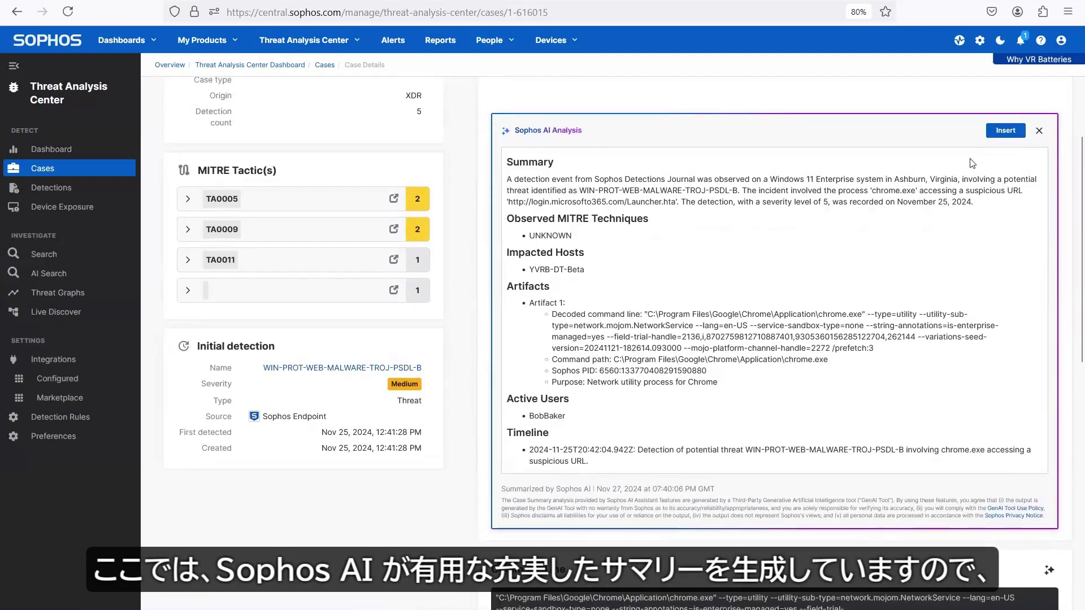
{"action": "left_click", "coordinate": [1005, 123]}
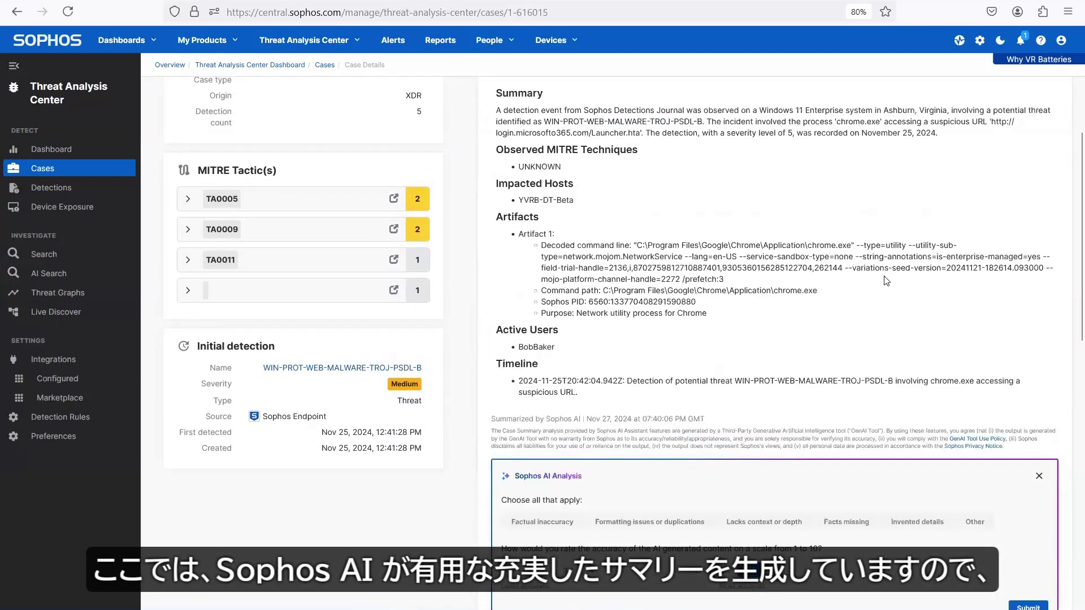
{"action": "scroll", "coordinate": [886, 281], "scroll_direction": "down", "scroll_amount": 3}
{"action": "left_click", "coordinate": [1028, 439]}
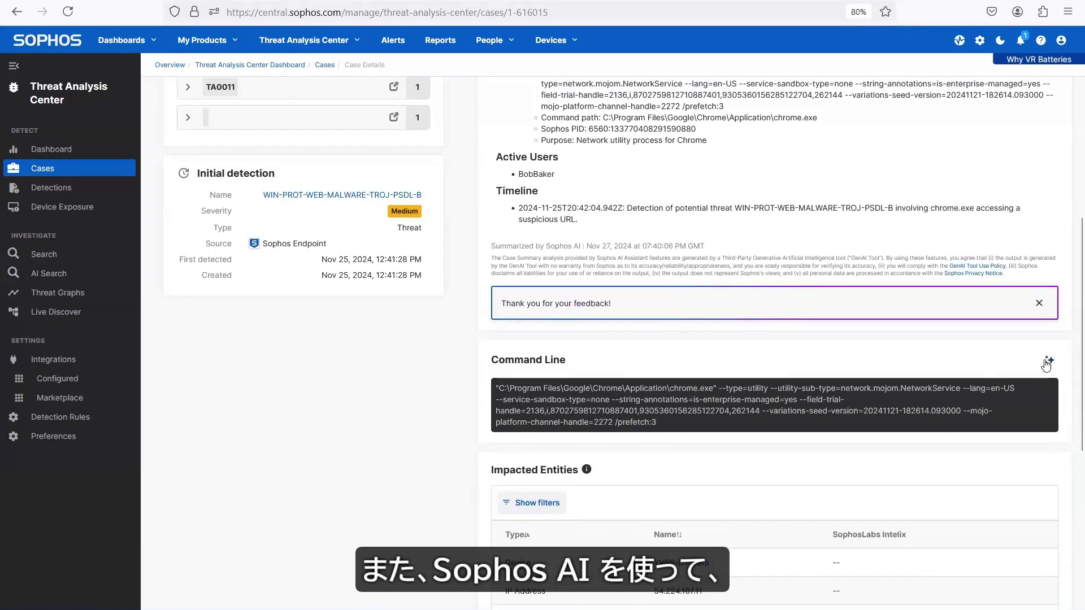
Step: Get Sophos AI's explanation of the command line, then open the MITRE page for TA0005's Email Hiding Rules
{"action": "left_click", "coordinate": [1050, 362]}
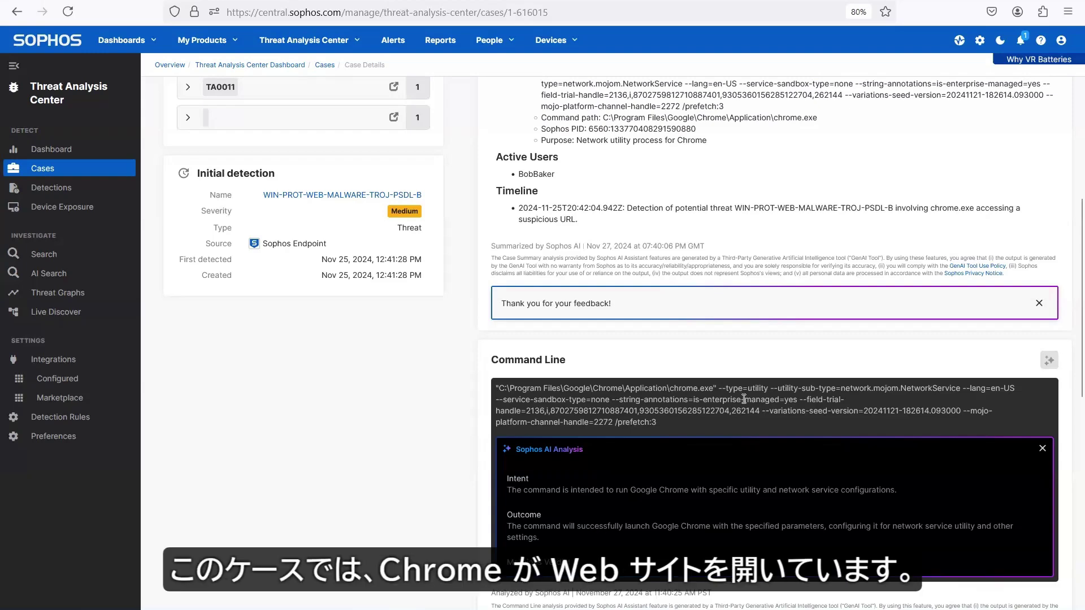
{"action": "scroll", "coordinate": [341, 367], "scroll_direction": "up", "scroll_amount": 4}
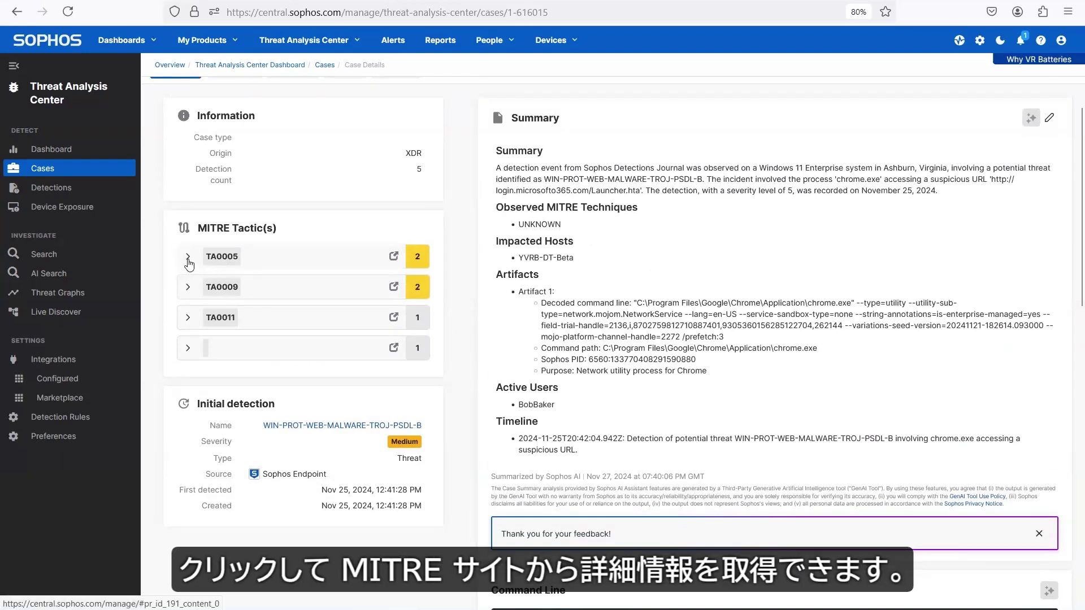
{"action": "left_click", "coordinate": [189, 260]}
{"action": "left_click", "coordinate": [394, 286]}
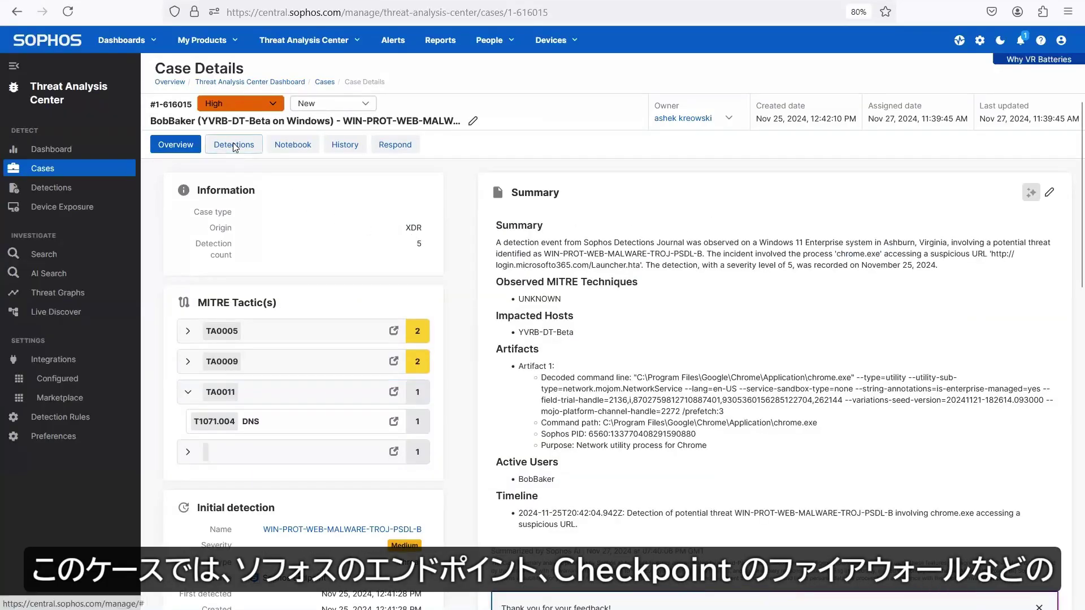
Step: Sort the case detections oldest first and review the email and Check Point DNS detections' raw data
{"action": "left_click", "coordinate": [233, 144]}
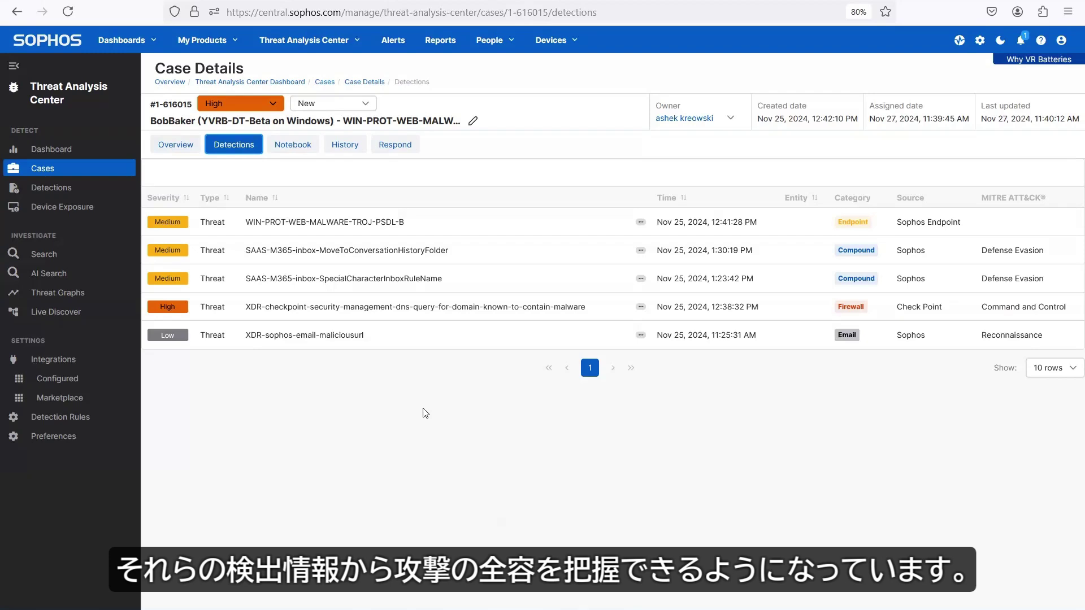
{"action": "left_click", "coordinate": [724, 202]}
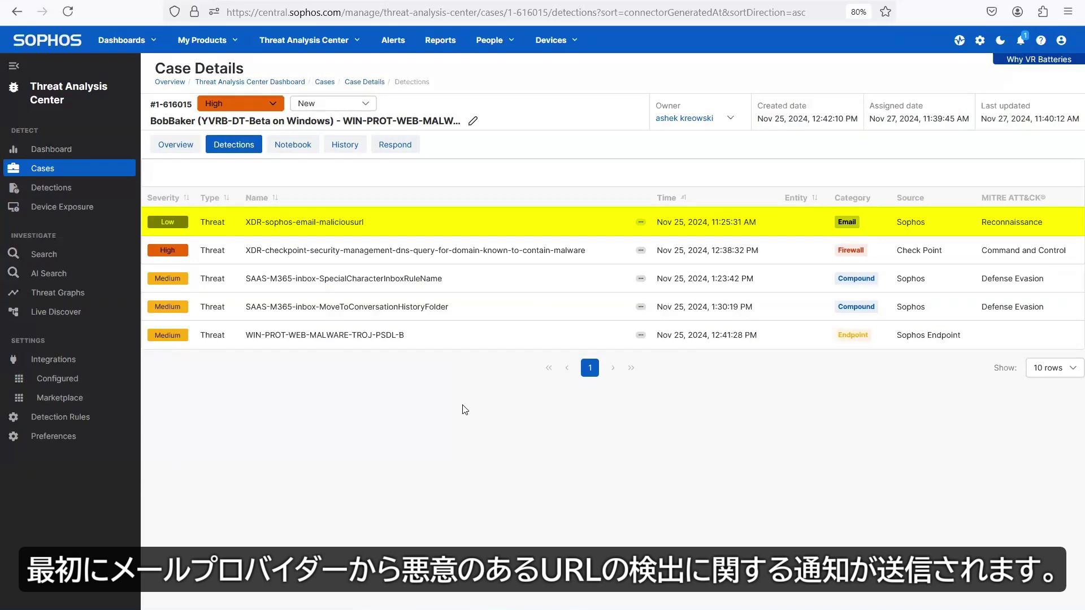
{"action": "left_click", "coordinate": [561, 225]}
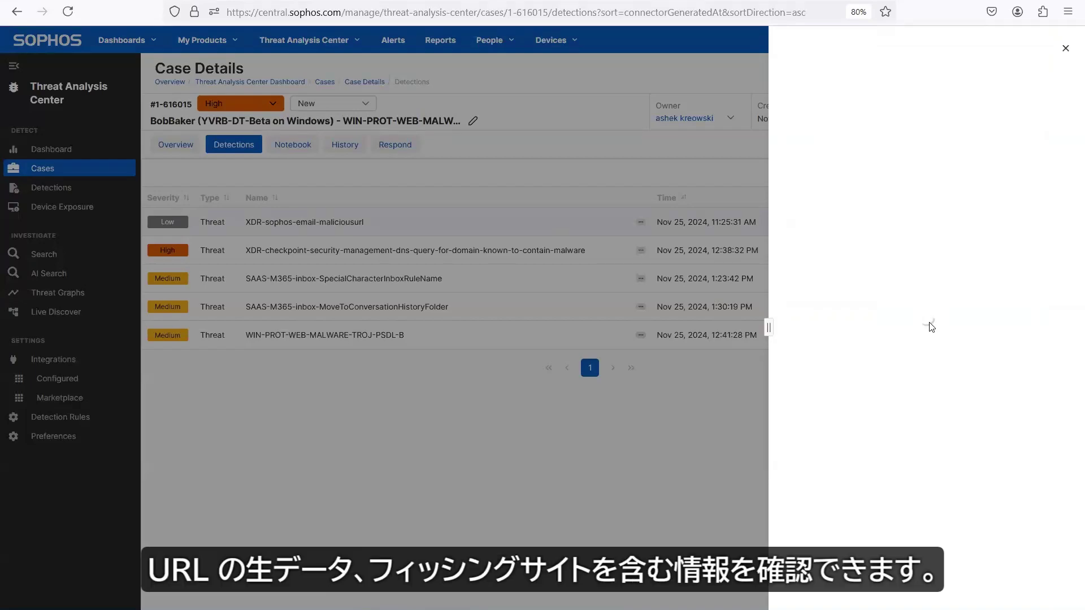
{"action": "left_click", "coordinate": [872, 114]}
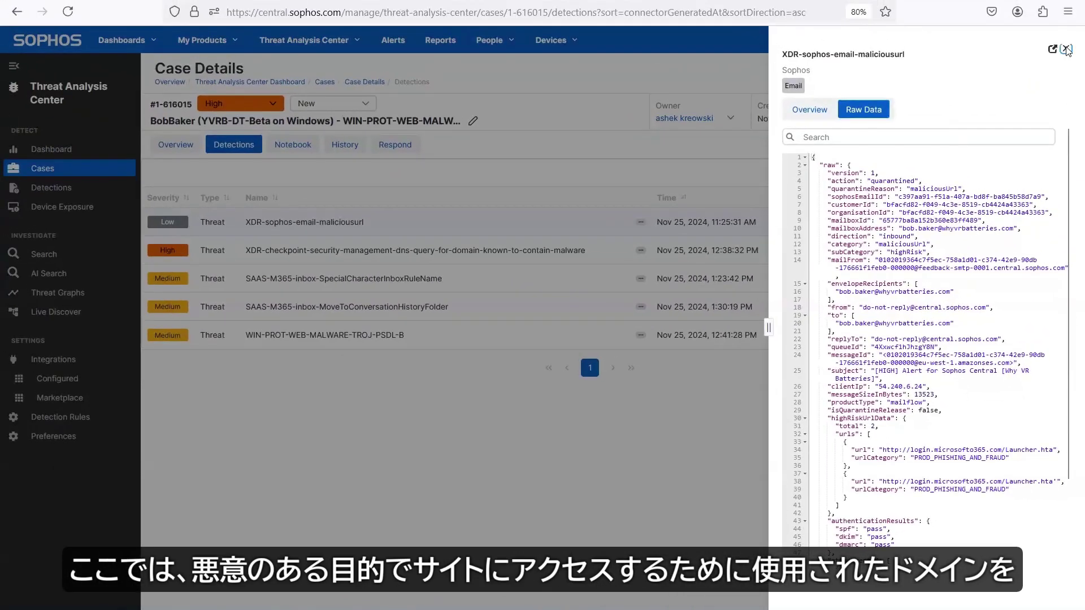
{"action": "left_click", "coordinate": [1067, 50]}
{"action": "left_click", "coordinate": [561, 254]}
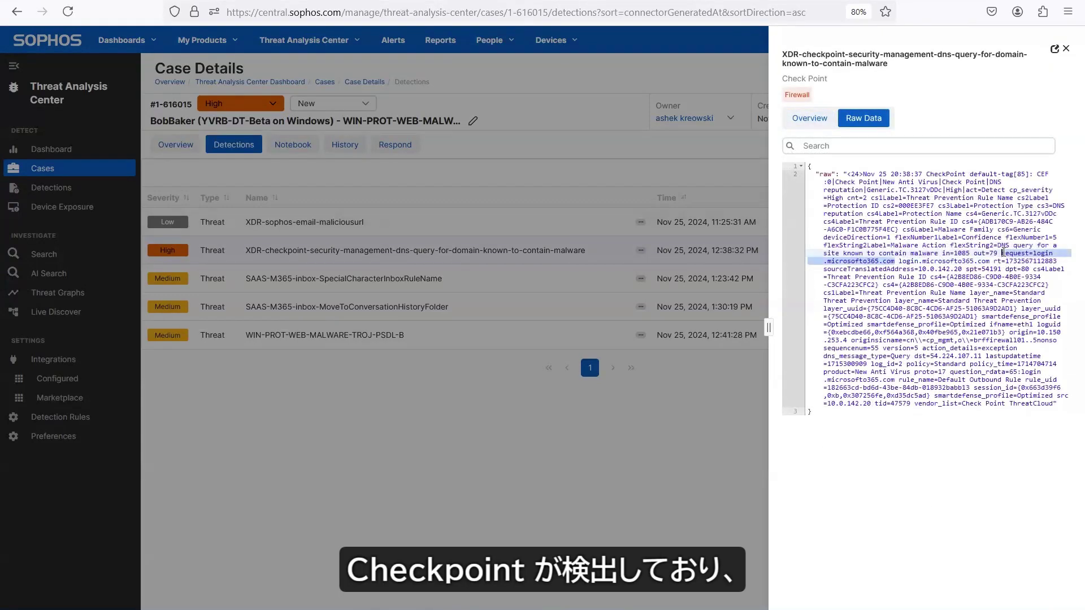
{"action": "left_click", "coordinate": [1065, 52]}
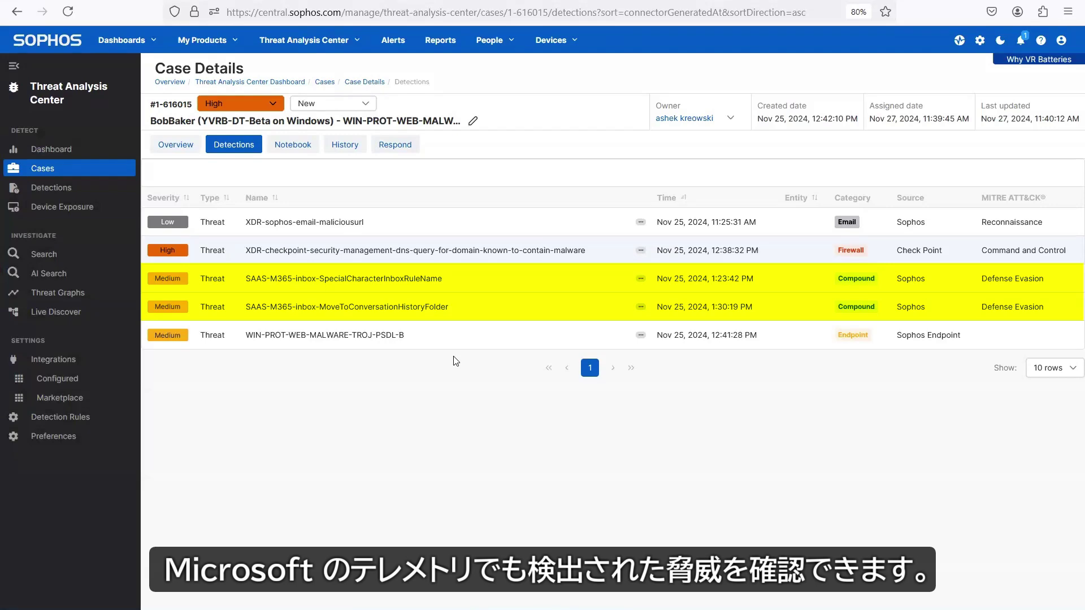
Step: Review the New-InboxRule evidence of the MoveToConversationHistoryFolder detection
{"action": "left_click", "coordinate": [465, 310]}
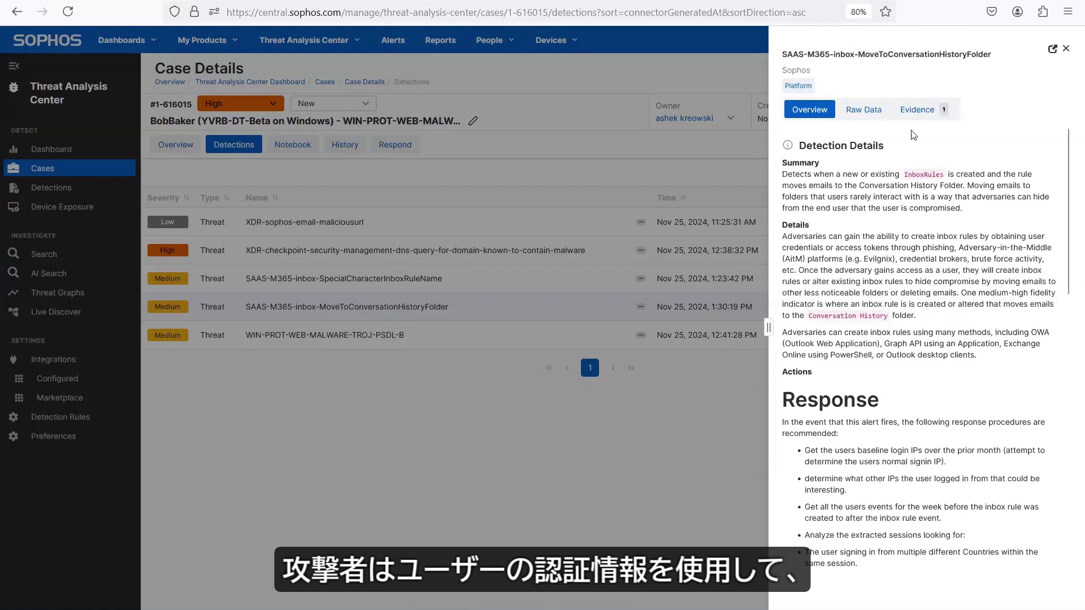
{"action": "left_click", "coordinate": [917, 109]}
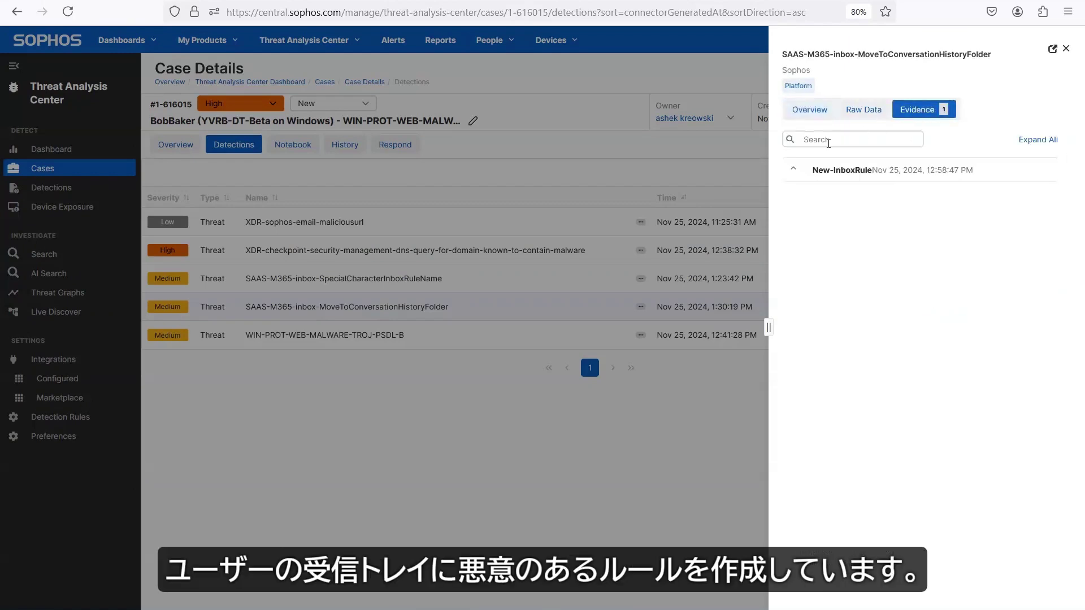
{"action": "left_click", "coordinate": [795, 171]}
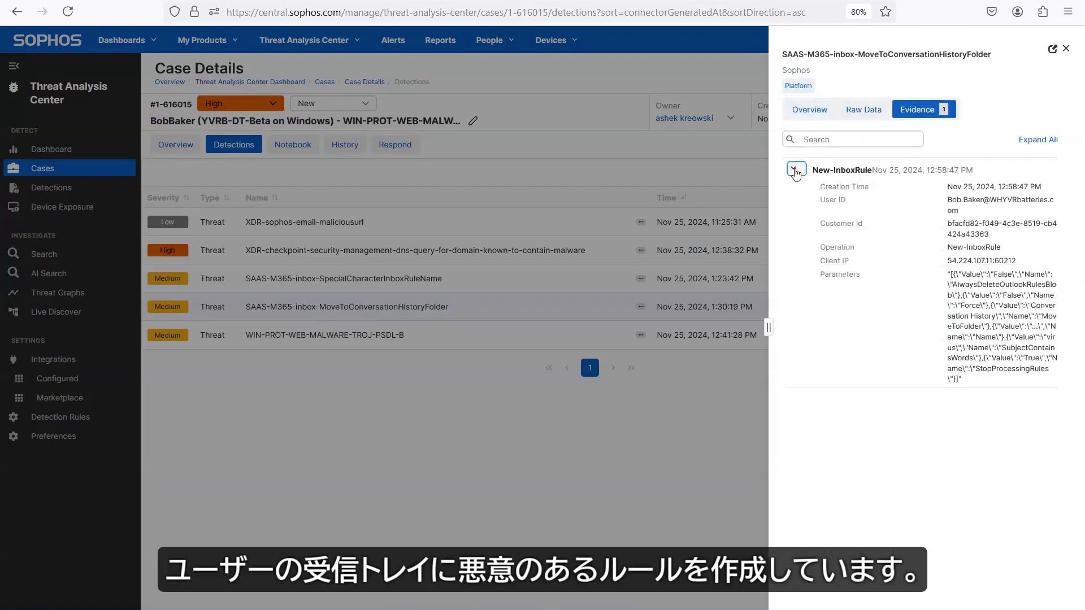
{"action": "left_click", "coordinate": [794, 171]}
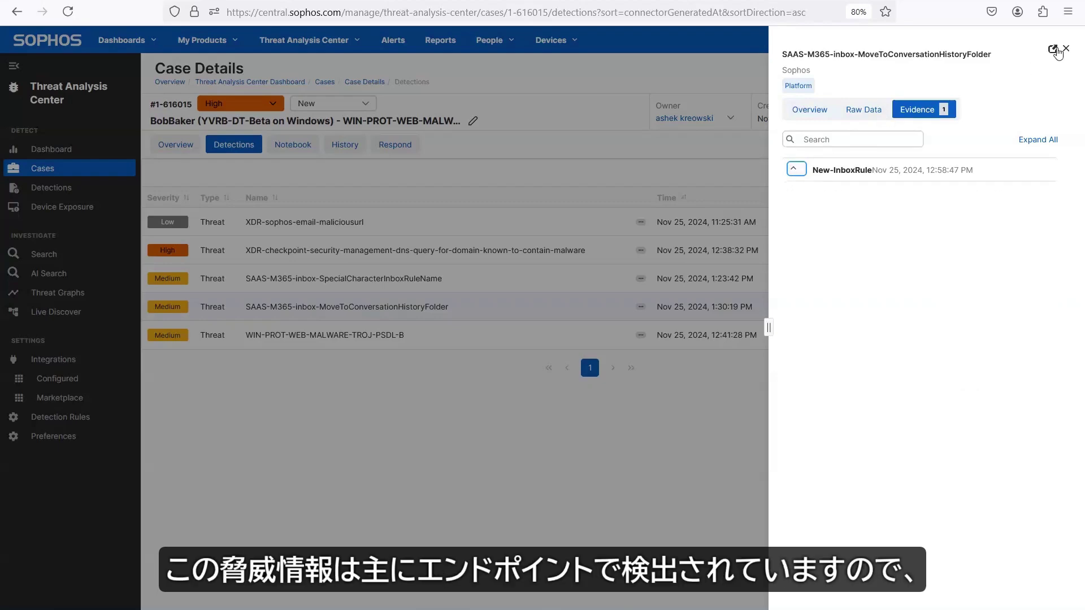
{"action": "left_click", "coordinate": [1066, 49]}
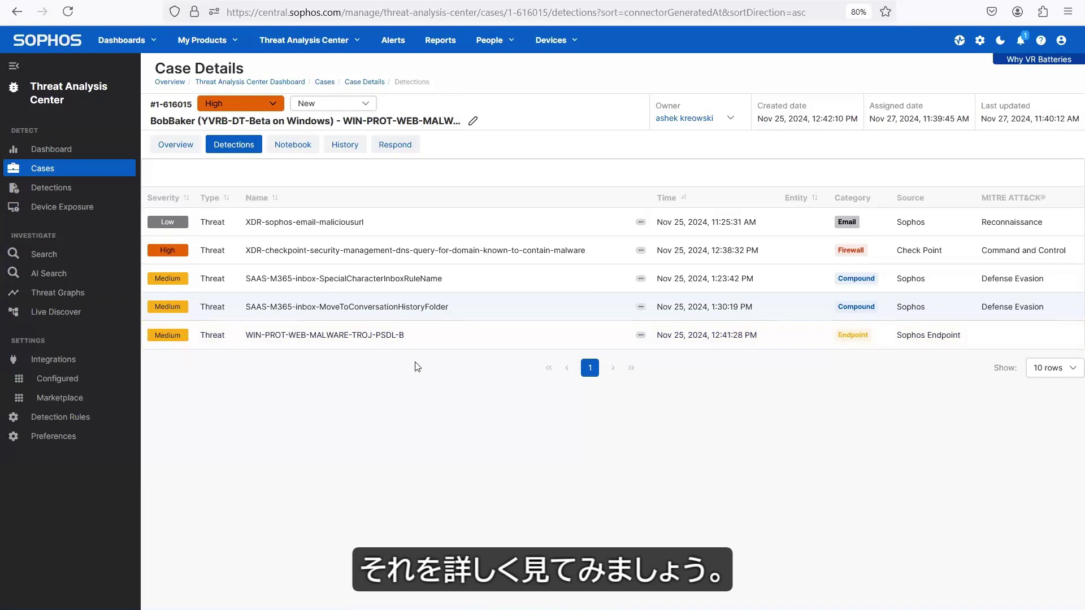
Step: Open the WIN-PROT-WEB-MALWARE-TROJ-PSDL-B detection's process lineage as a full-page graph
{"action": "left_click", "coordinate": [425, 337]}
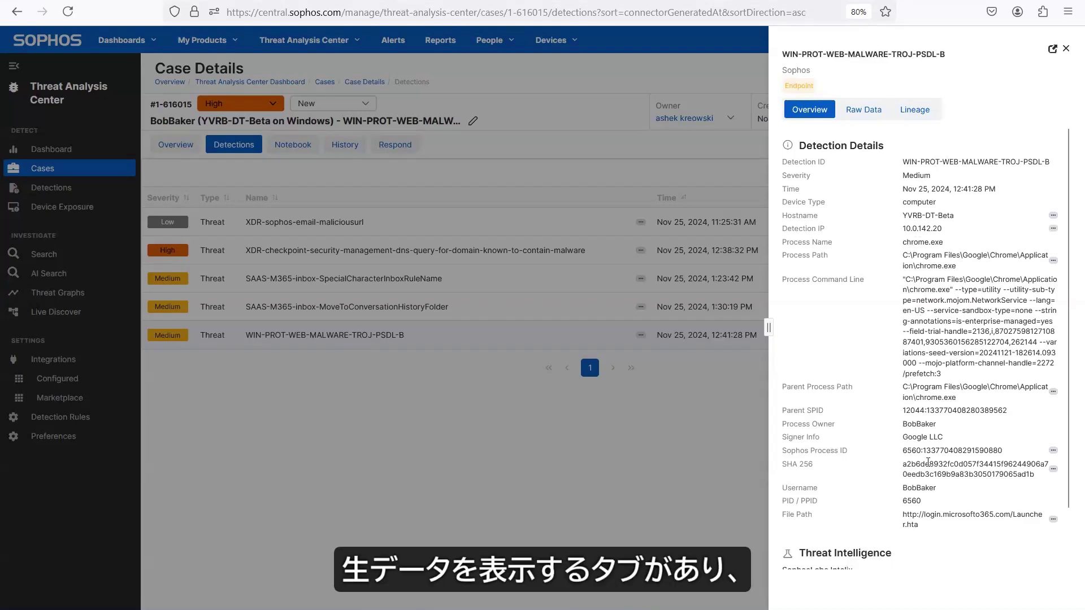
{"action": "scroll", "coordinate": [928, 461], "scroll_direction": "down", "scroll_amount": 2}
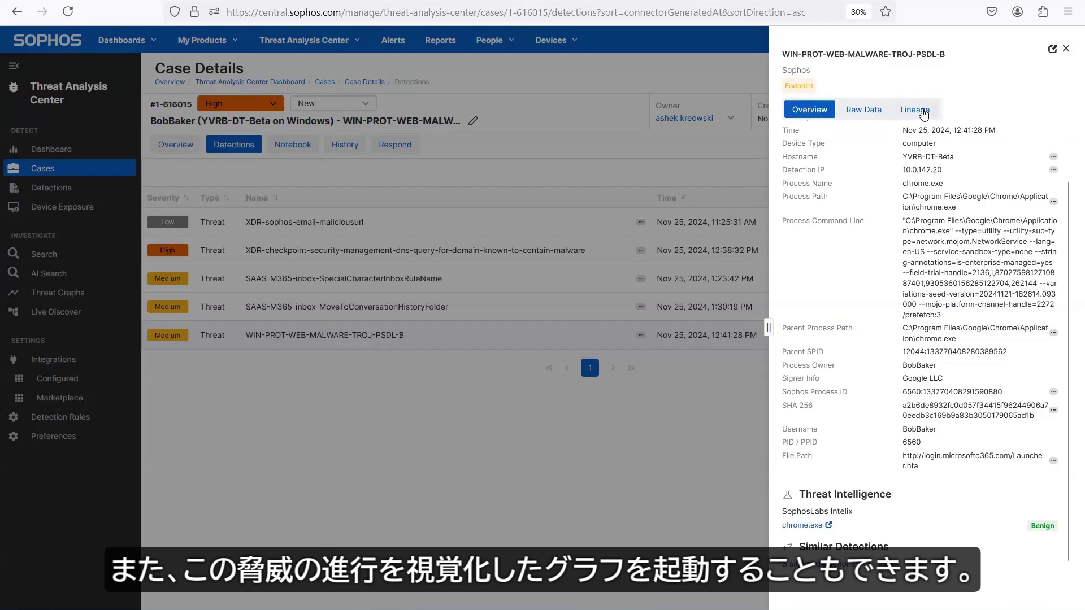
{"action": "left_click", "coordinate": [924, 115]}
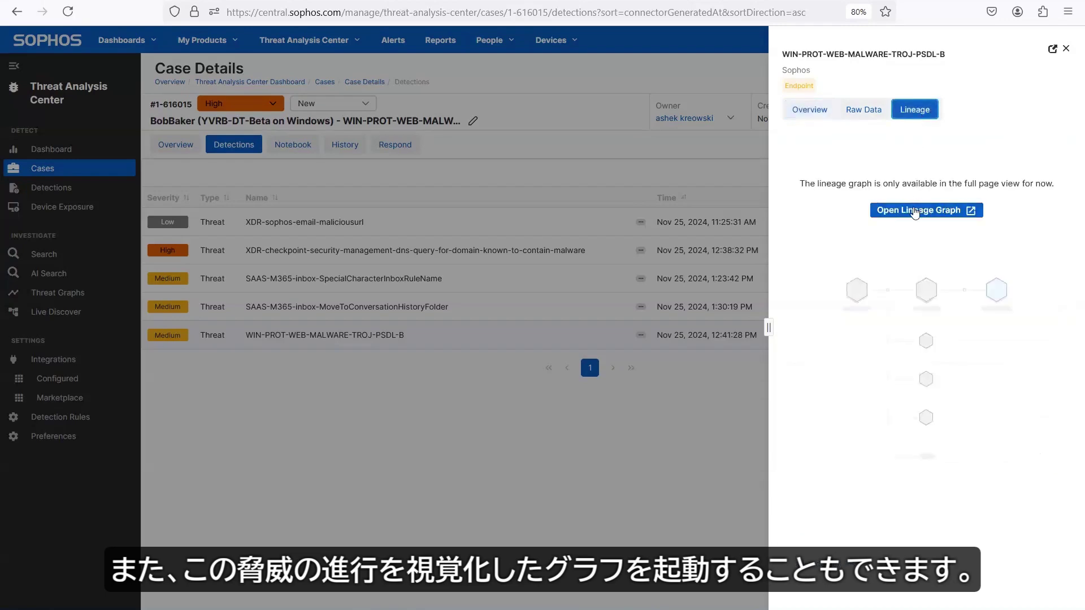
{"action": "left_click", "coordinate": [915, 212]}
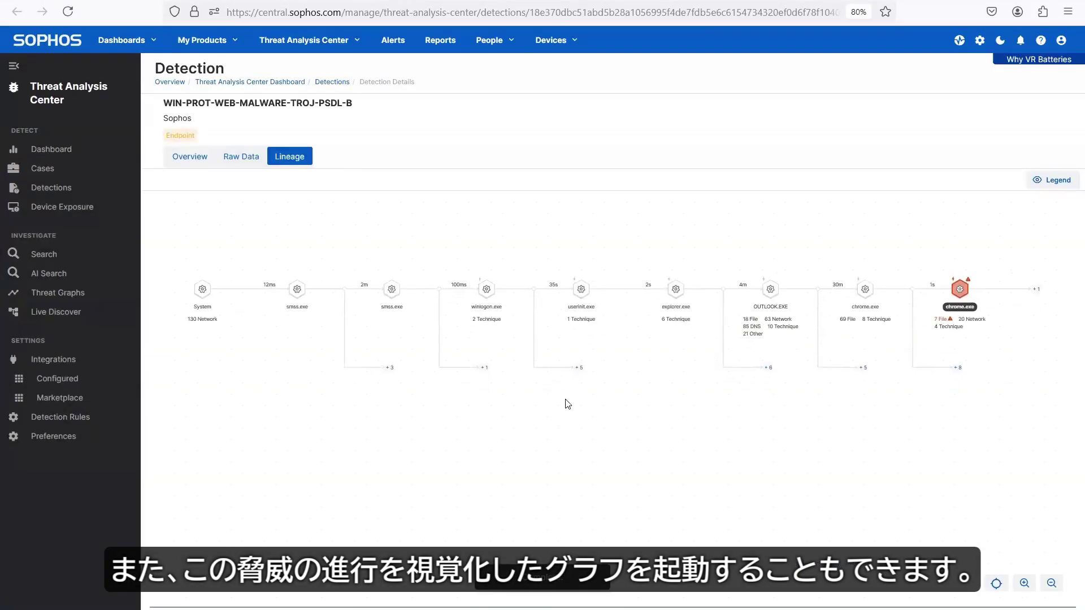
Step: Inspect the OUTLOOK.EXE and chrome.exe process nodes in the lineage graph
{"action": "mouse_move", "coordinate": [769, 297]}
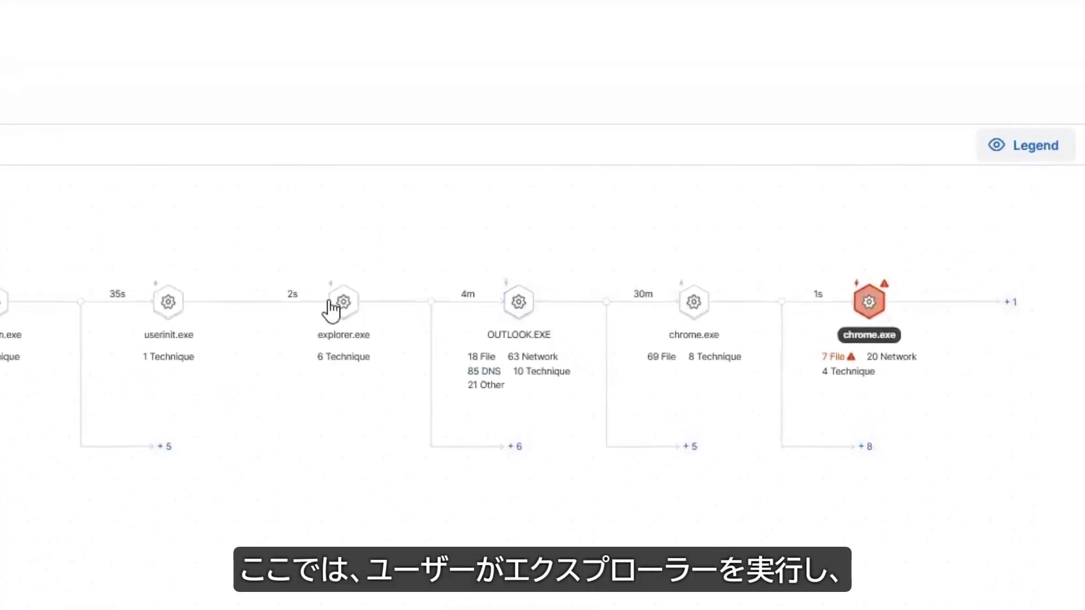
{"action": "mouse_move", "coordinate": [345, 305]}
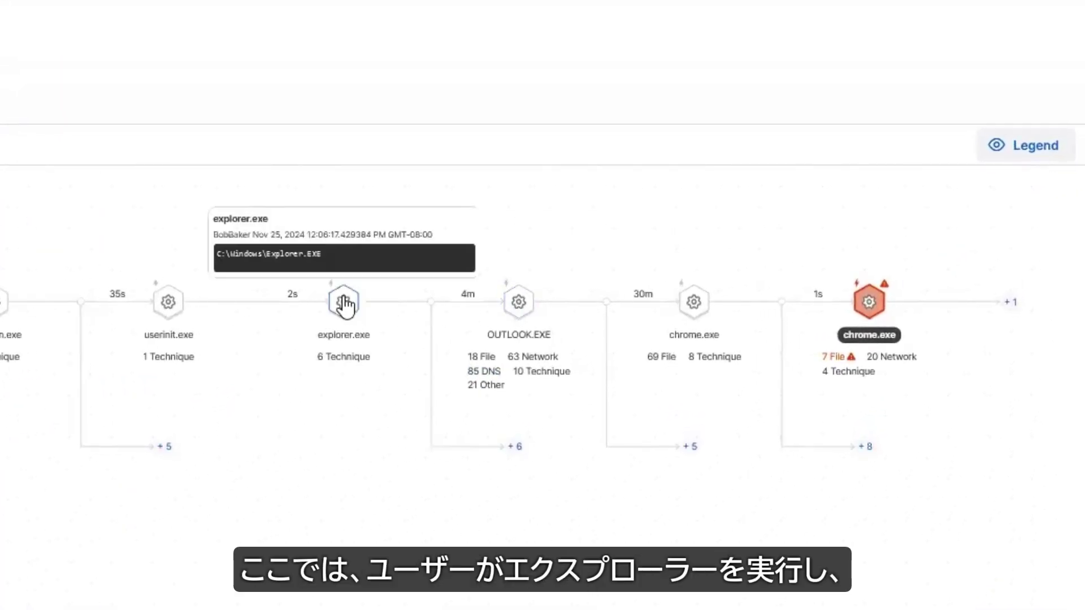
{"action": "left_click", "coordinate": [516, 304]}
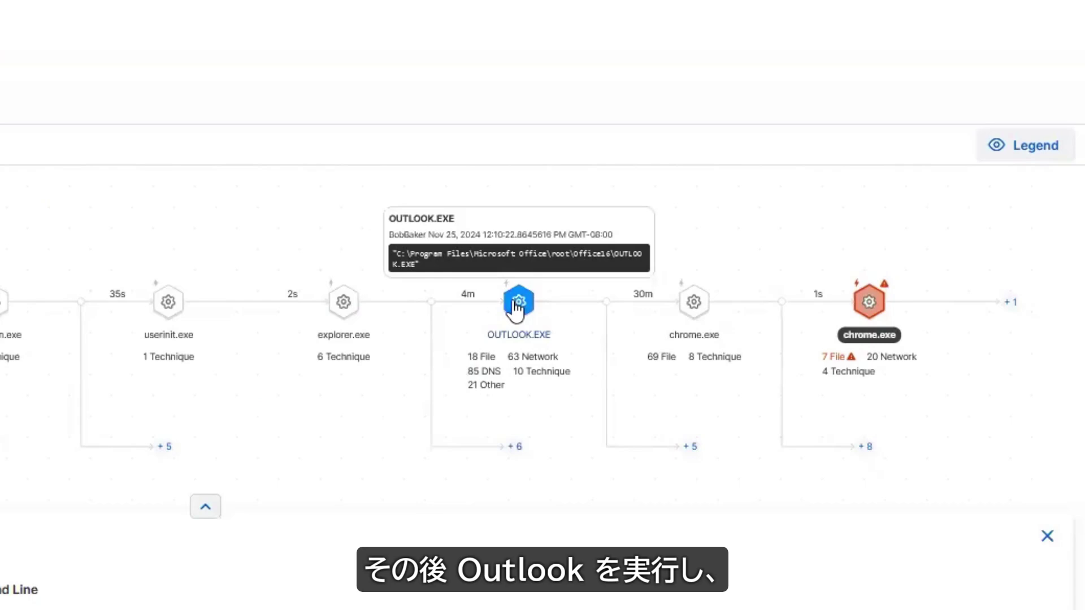
{"action": "left_click", "coordinate": [696, 304]}
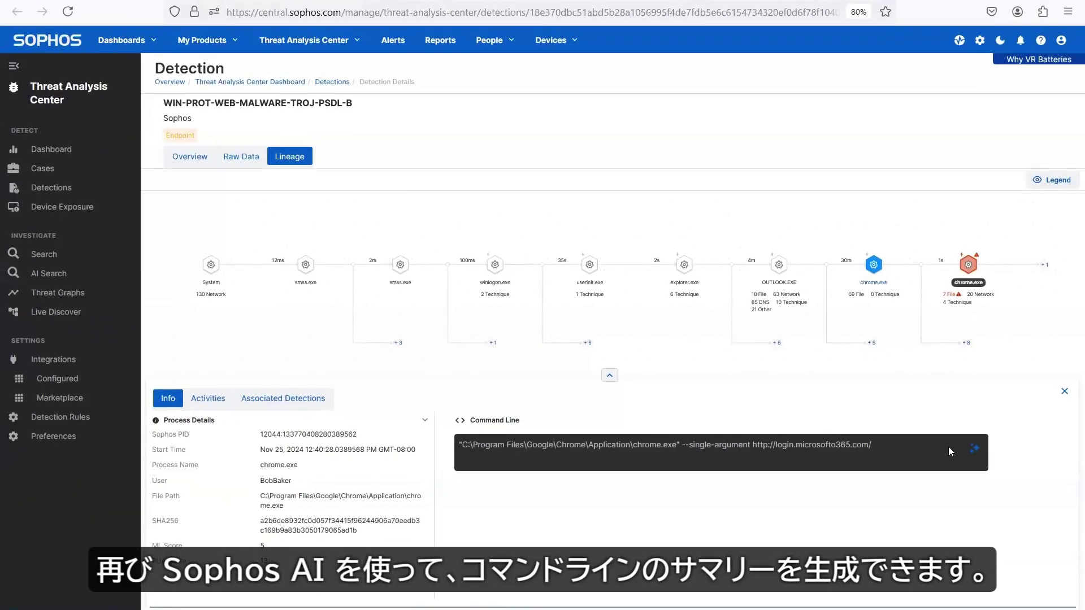
Step: Generate and read Sophos AI's analysis of chrome.exe's command line
{"action": "left_click", "coordinate": [974, 448]}
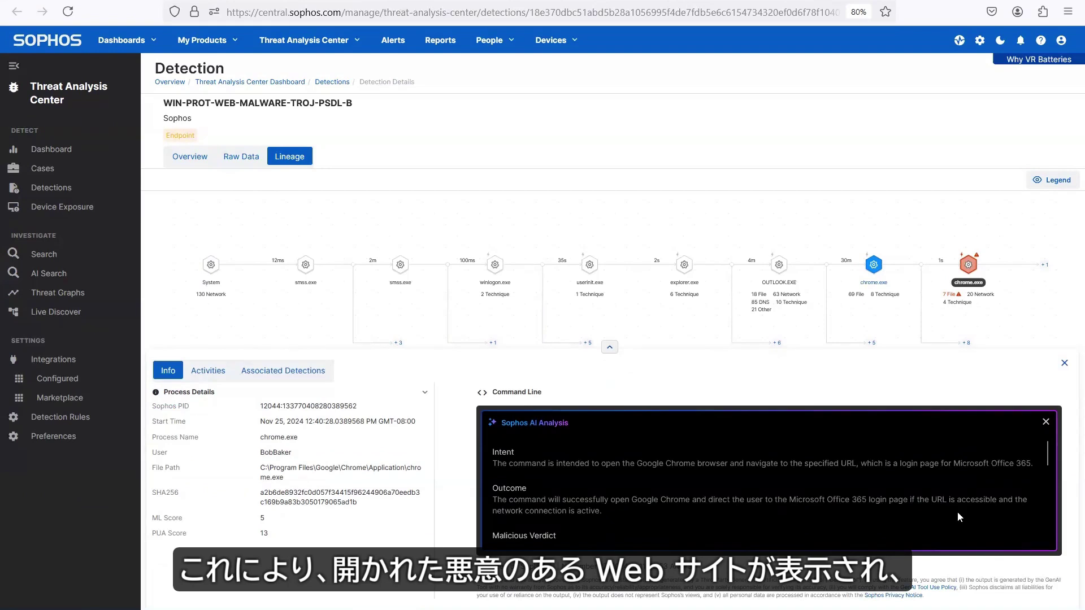
{"action": "scroll", "coordinate": [956, 479], "scroll_direction": "down", "scroll_amount": 5}
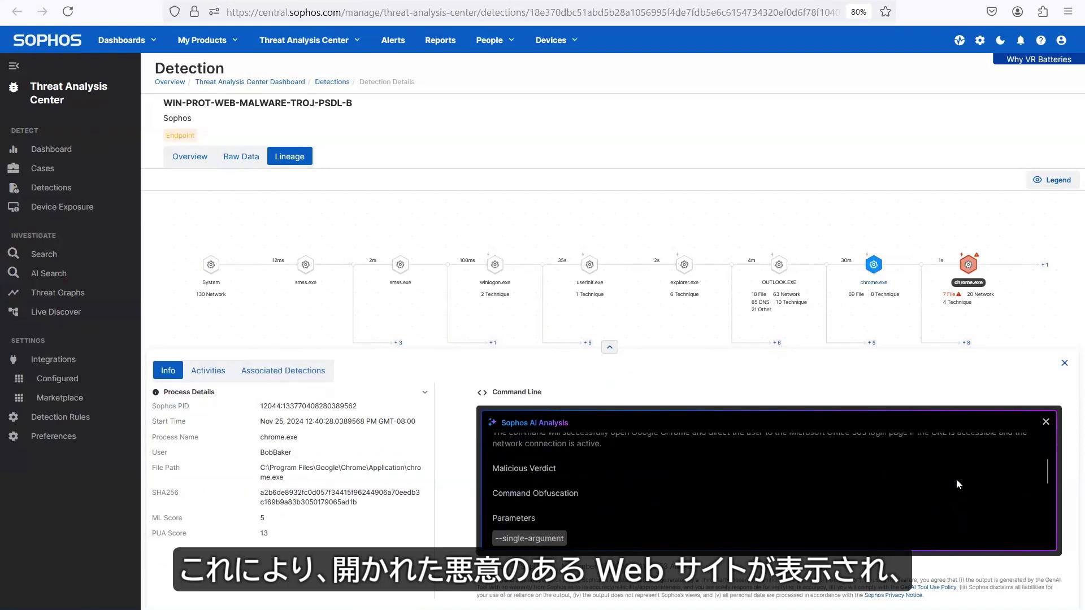
{"action": "scroll", "coordinate": [956, 480], "scroll_direction": "down", "scroll_amount": 2}
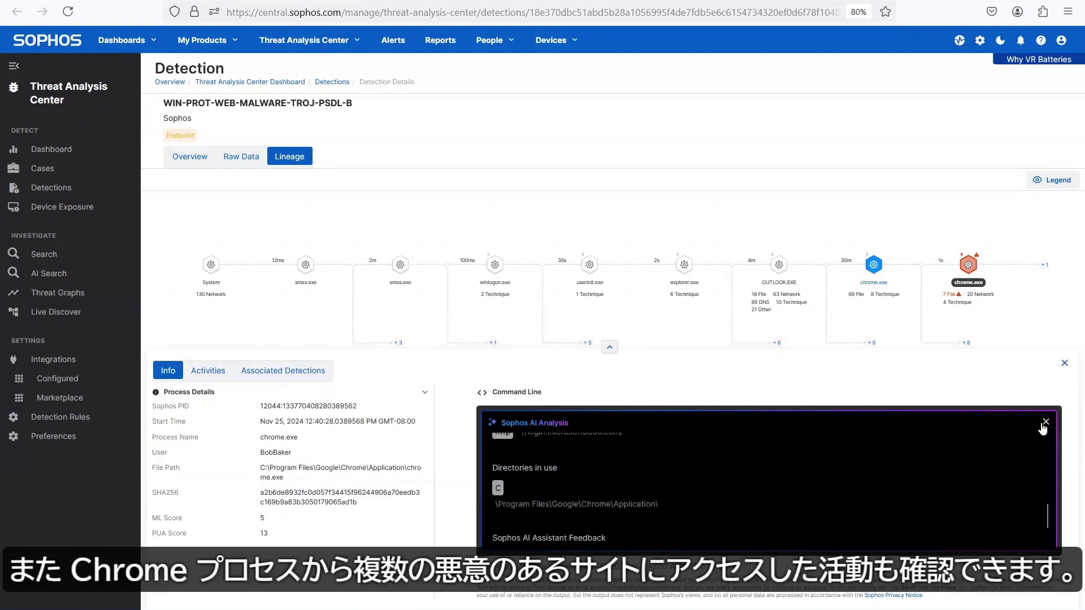
{"action": "left_click", "coordinate": [969, 264]}
Step: Check chrome.exe's network activity records, then show the detection Overview
{"action": "left_click", "coordinate": [208, 398]}
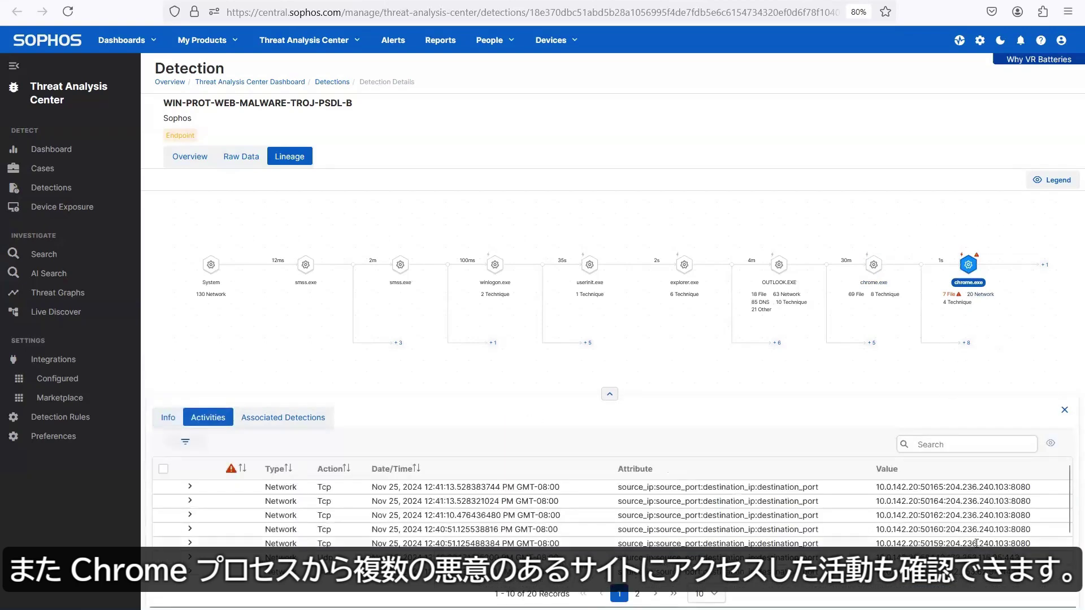
{"action": "left_click", "coordinate": [170, 419]}
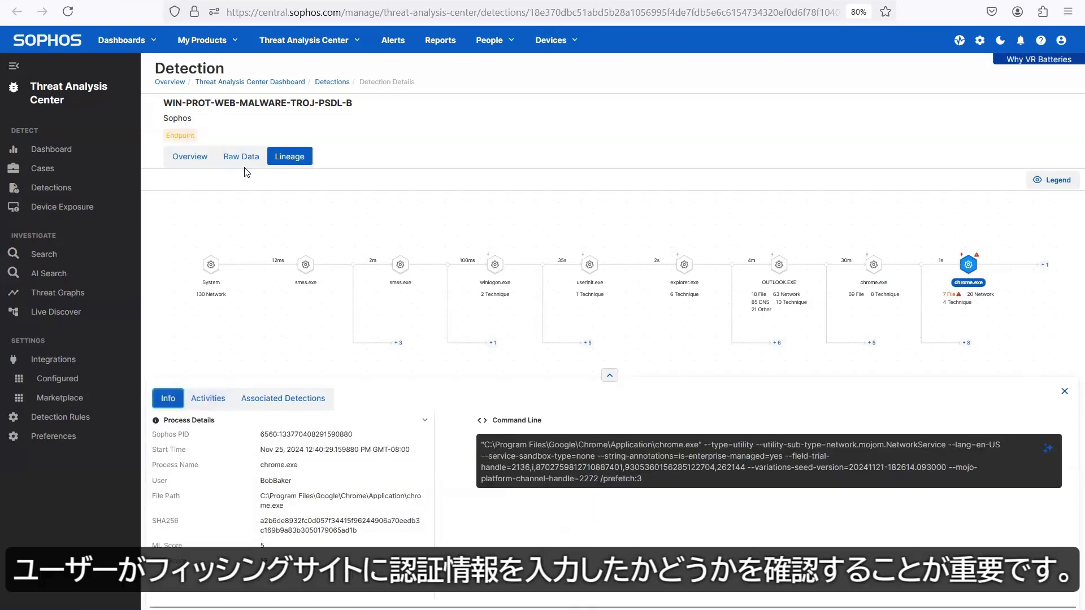
{"action": "left_click", "coordinate": [191, 158]}
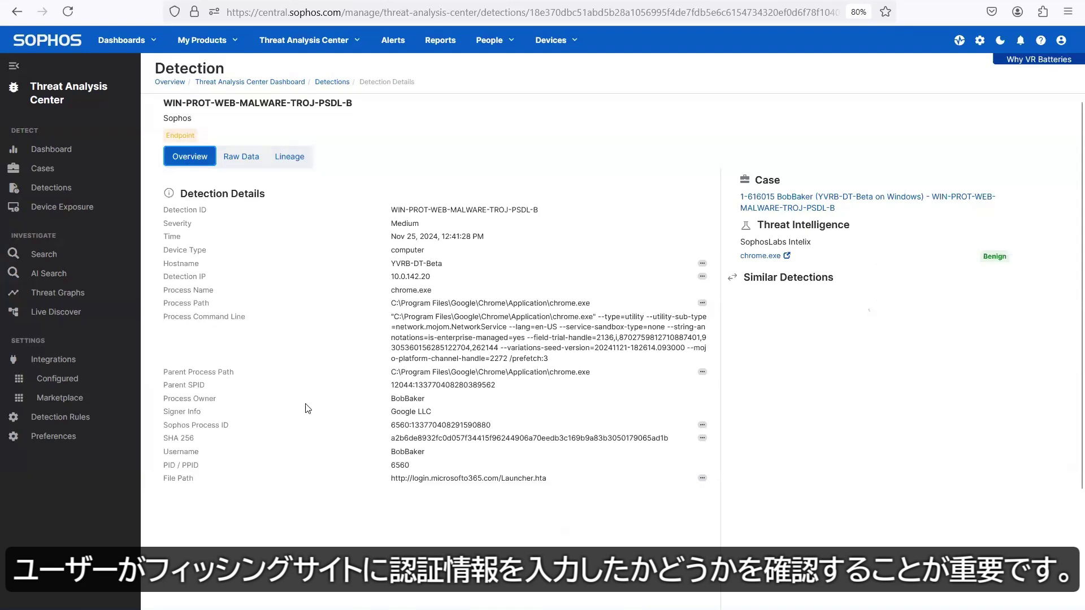
Step: Open the Web transactions Live Discover query for chrome's Sophos Process ID
{"action": "left_click", "coordinate": [703, 427]}
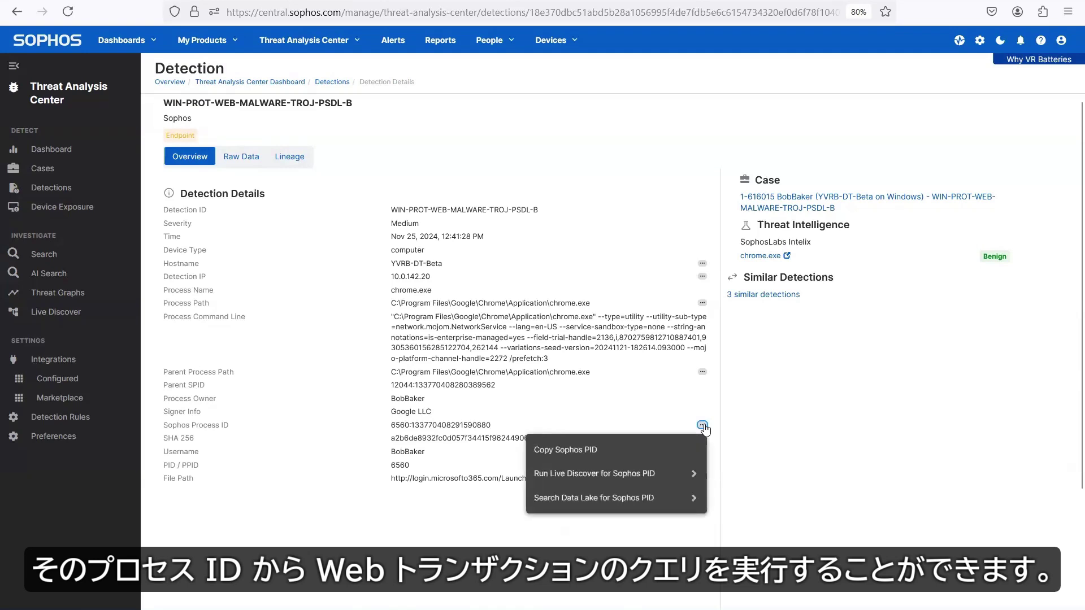
{"action": "left_click", "coordinate": [685, 474]}
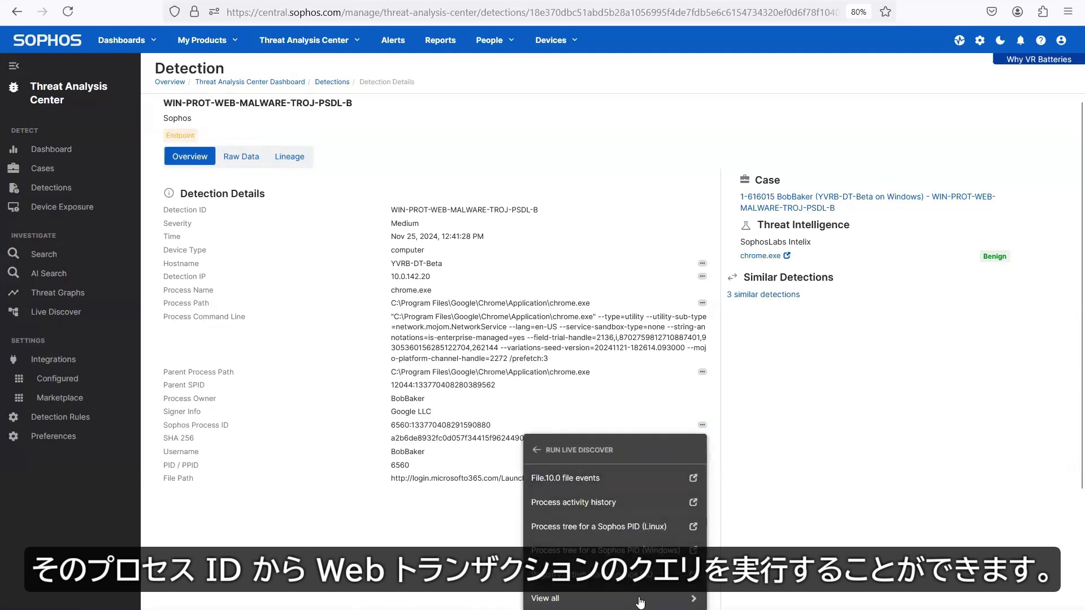
{"action": "left_click", "coordinate": [640, 599]}
{"action": "scroll", "coordinate": [696, 514], "scroll_direction": "down", "scroll_amount": 2}
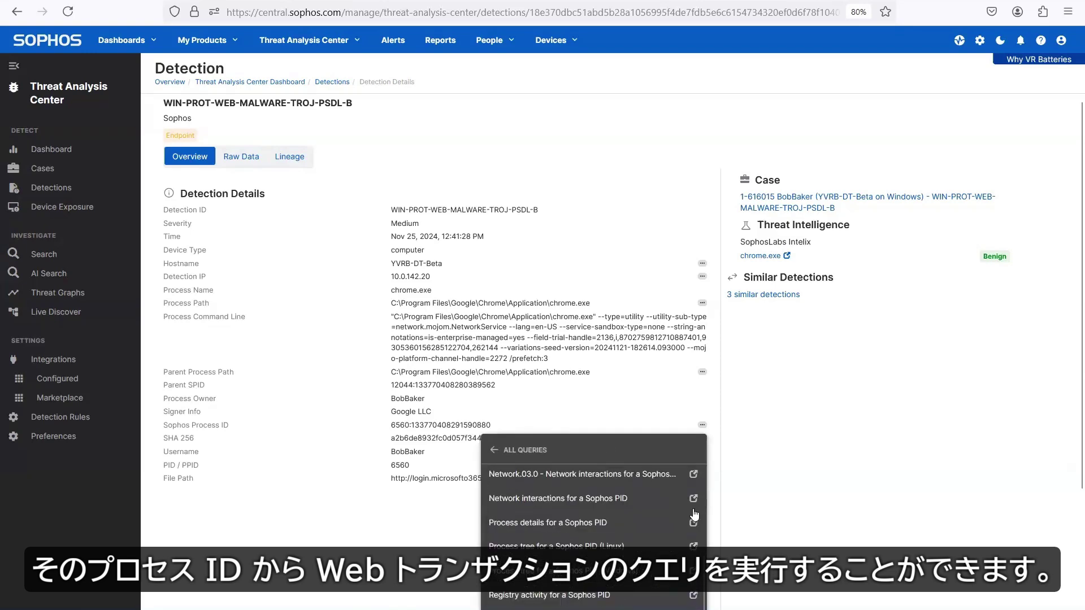
{"action": "scroll", "coordinate": [695, 514], "scroll_direction": "down", "scroll_amount": 3}
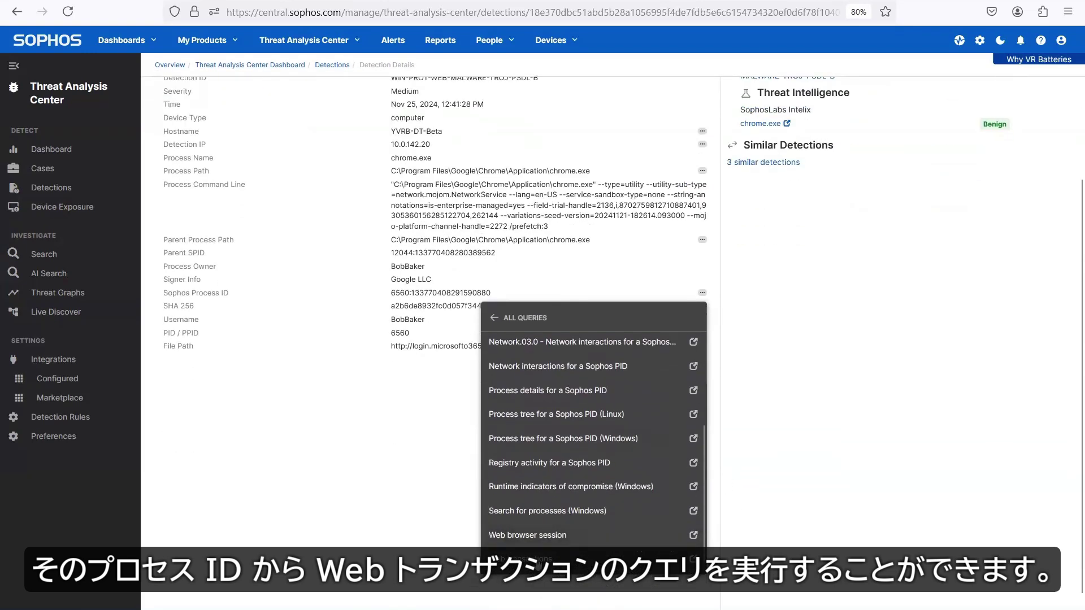
{"action": "left_click", "coordinate": [536, 563]}
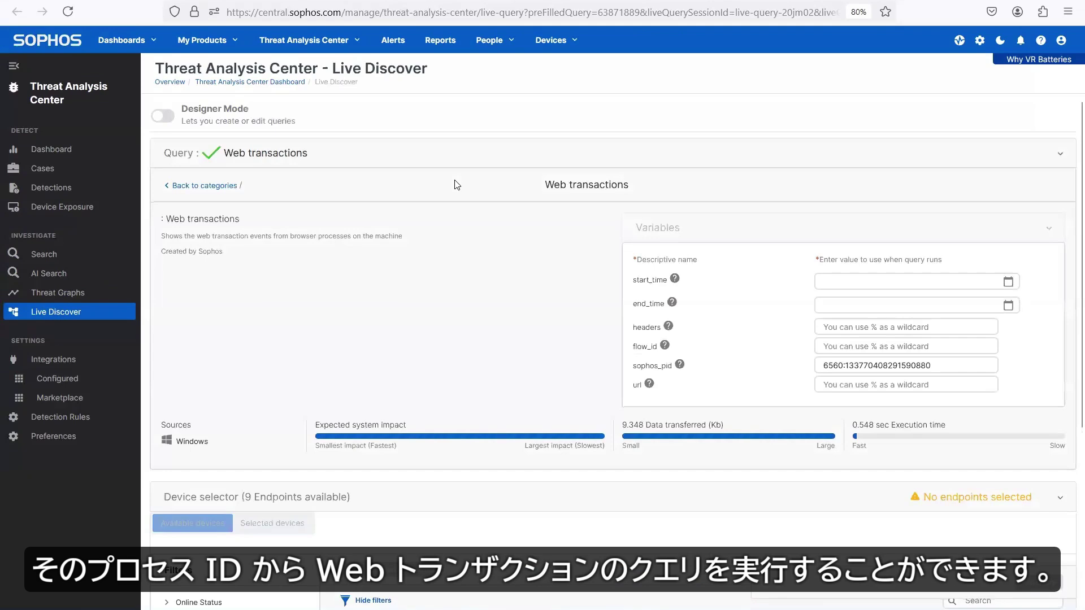
Step: Filter headers to %POST%, flow_id to % and url to %microsofto365.com, then run the query
{"action": "left_click", "coordinate": [843, 330]}
{"action": "type", "text": "%"}
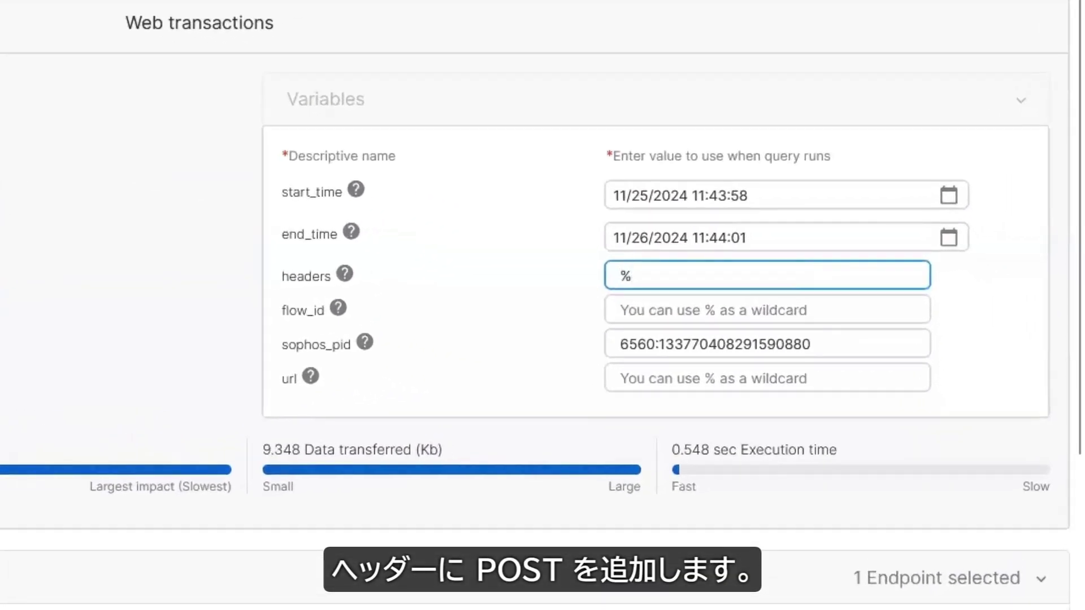
{"action": "type", "text": "POST%"}
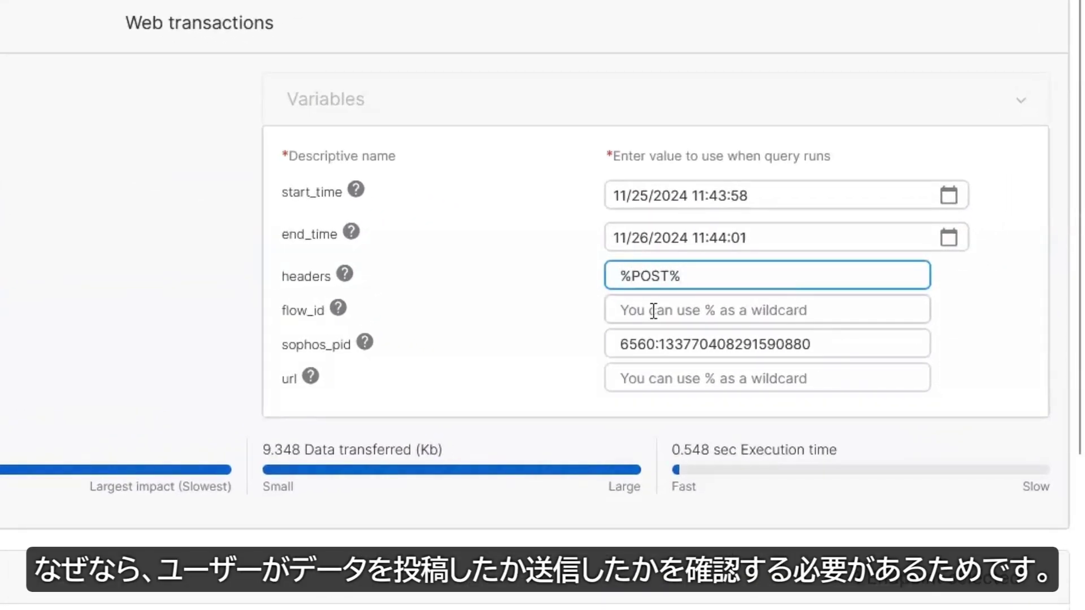
{"action": "left_click", "coordinate": [654, 310]}
{"action": "type", "text": "%"}
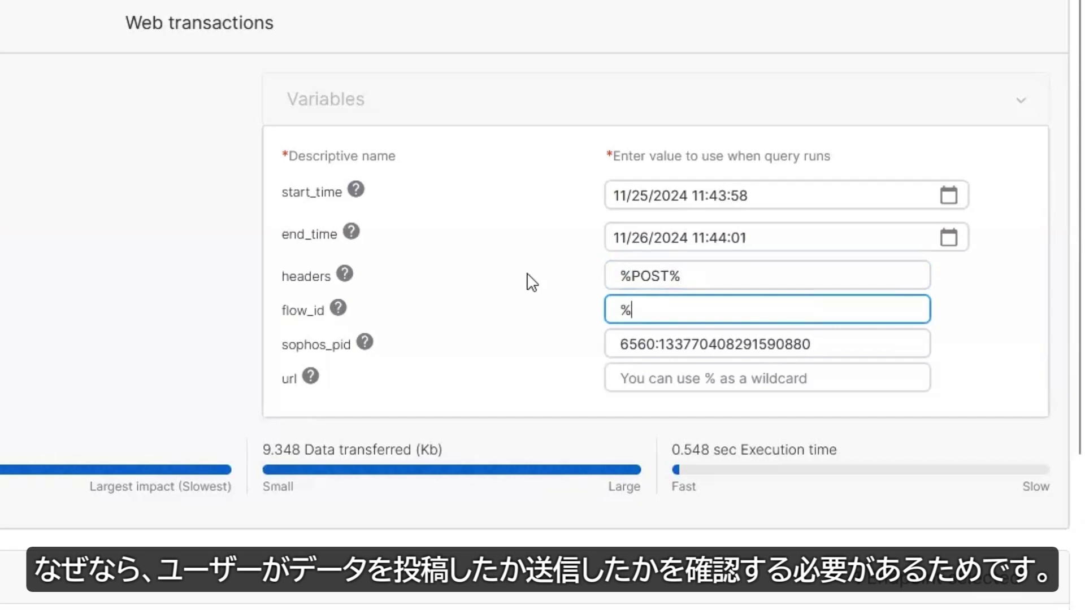
{"action": "left_click", "coordinate": [655, 379]}
{"action": "type", "text": "%microsofto365.com%"}
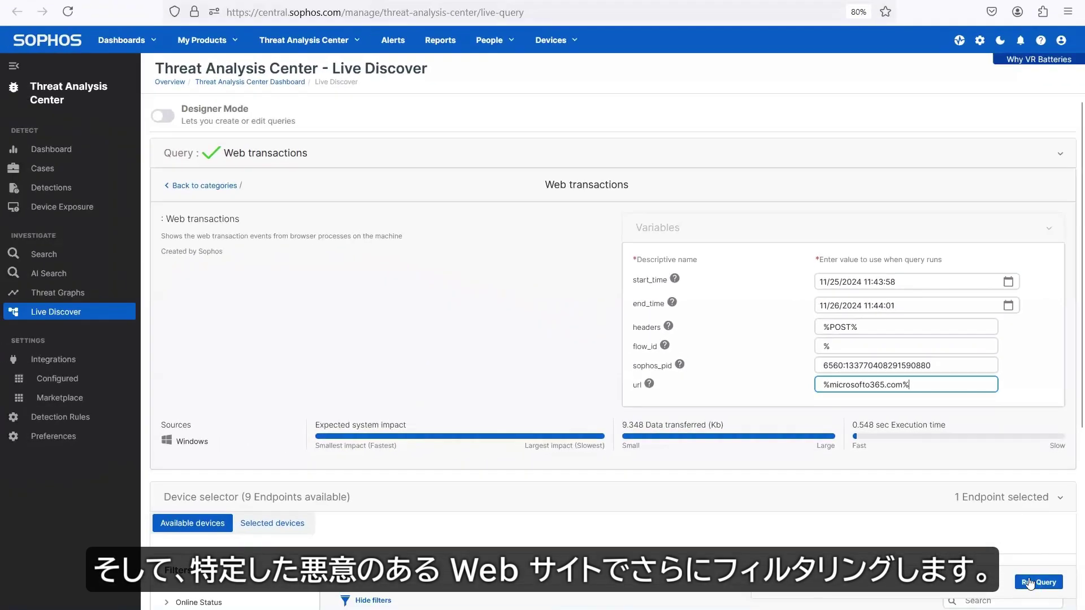
{"action": "left_click", "coordinate": [1030, 583]}
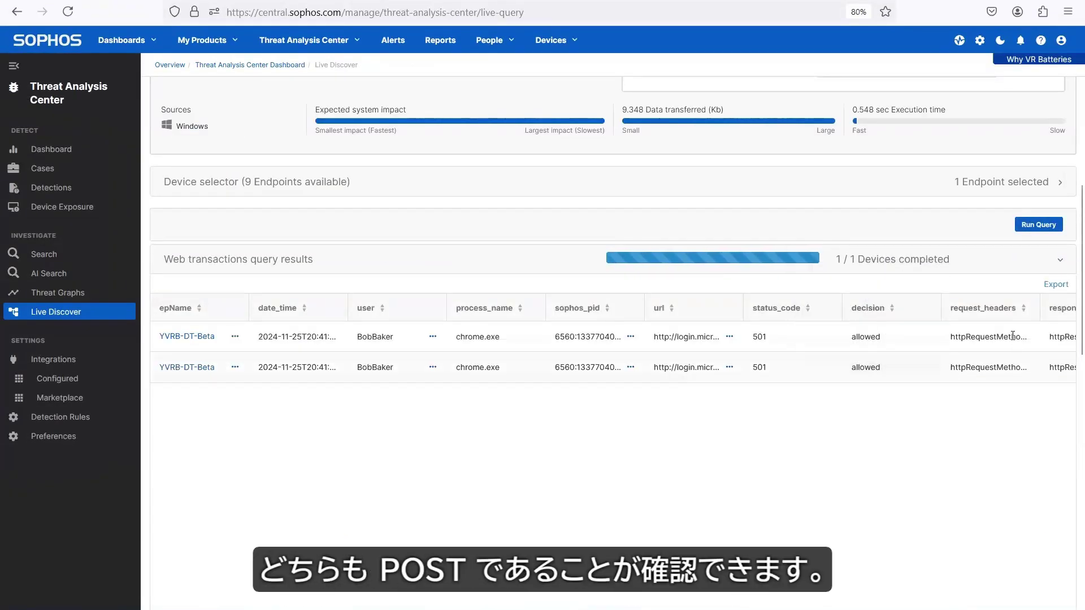
Step: Confirm both results' request headers show POST, then scroll back up to the Detection header
{"action": "mouse_move", "coordinate": [1012, 337]}
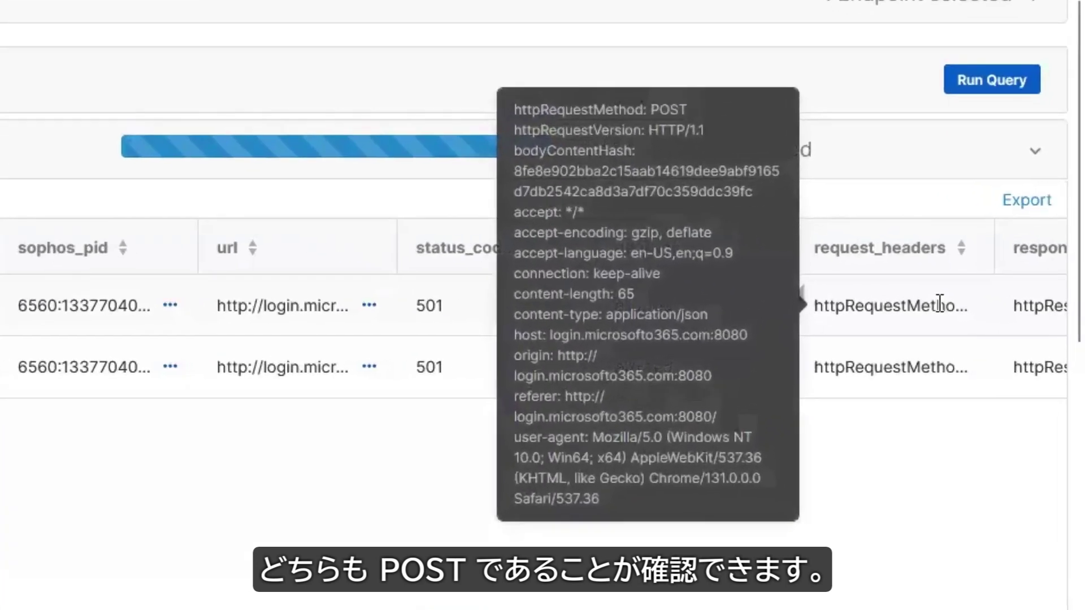
{"action": "mouse_move", "coordinate": [927, 371]}
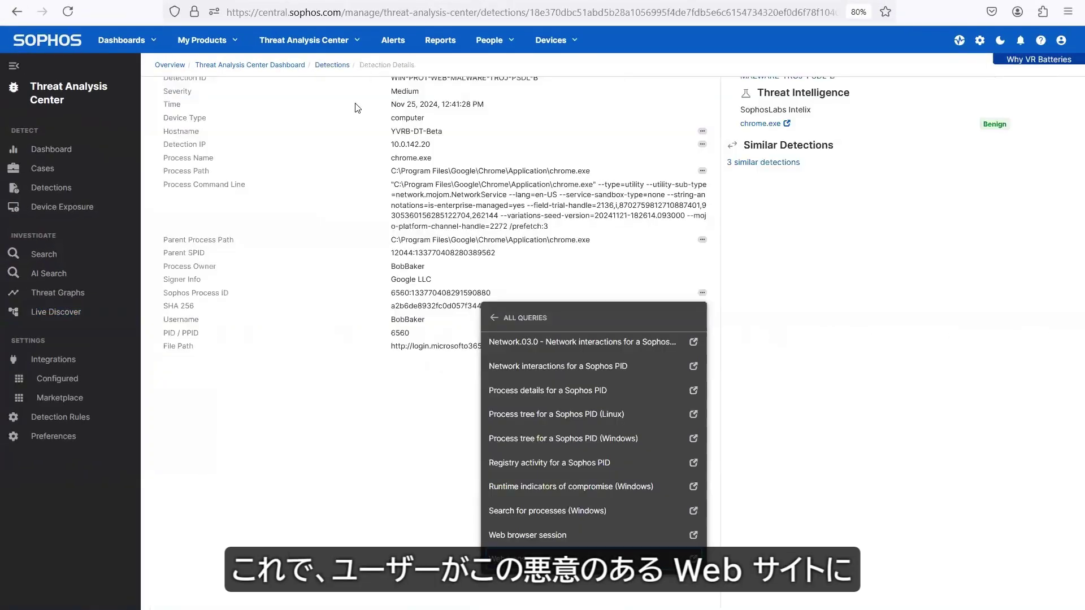
{"action": "scroll", "coordinate": [357, 107], "scroll_direction": "up", "scroll_amount": 3}
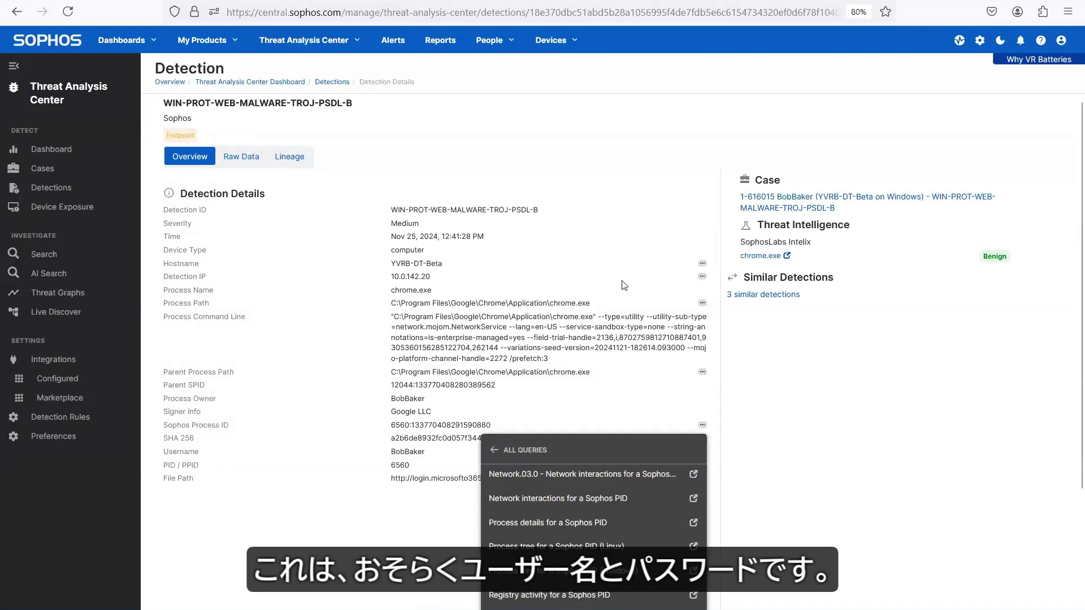
Step: Isolate the endpoint YVRB-DT-Beta, pasting suspected compromised credentials as the reason
{"action": "left_click", "coordinate": [703, 266]}
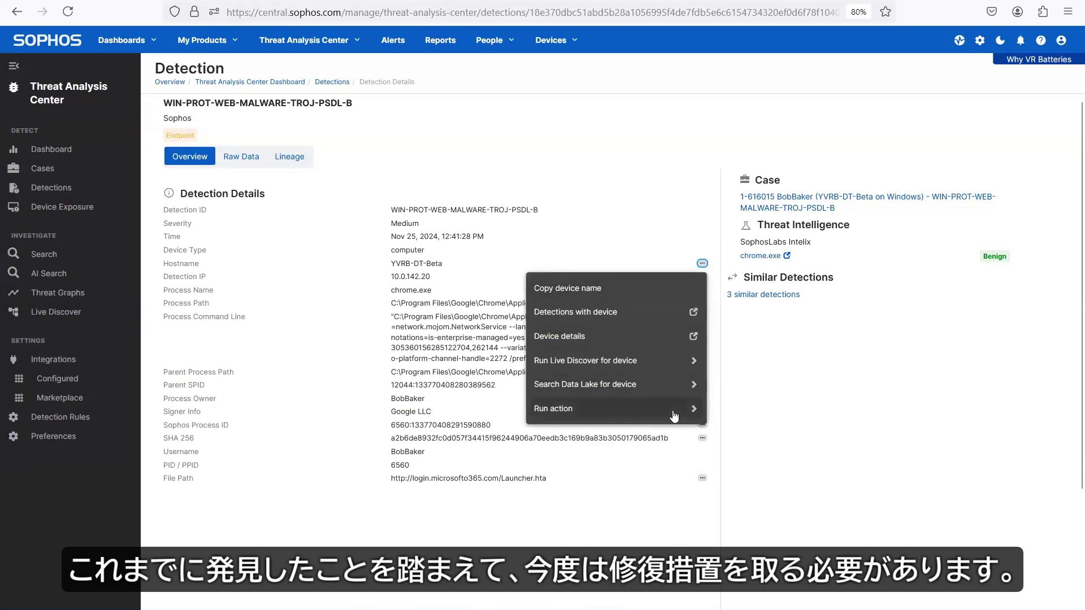
{"action": "left_click", "coordinate": [671, 409]}
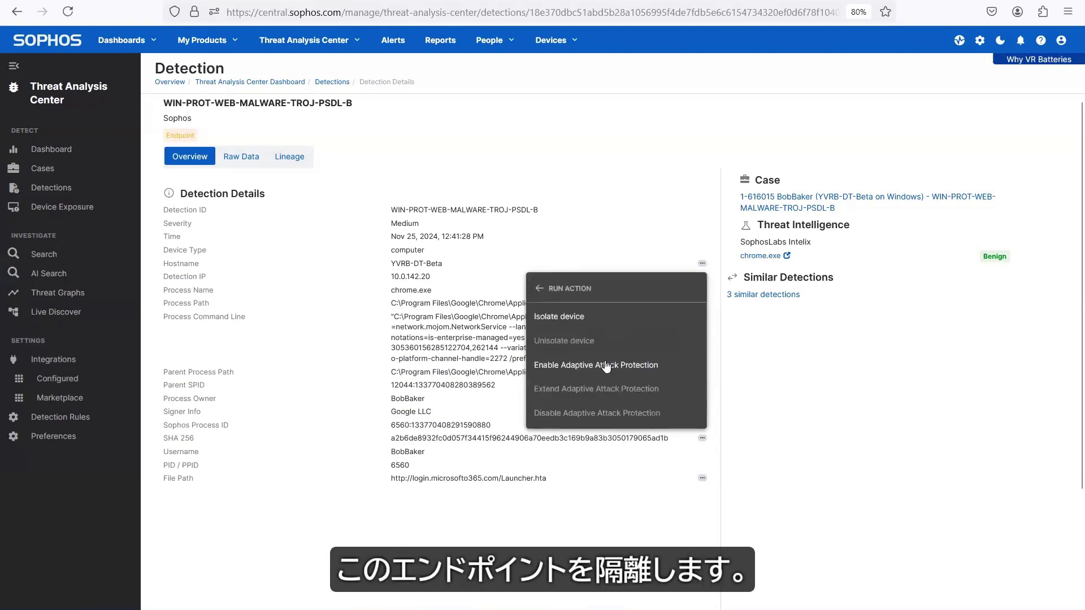
{"action": "left_click", "coordinate": [559, 316]}
{"action": "left_click", "coordinate": [555, 338]}
{"action": "key", "text": "ctrl+v"}
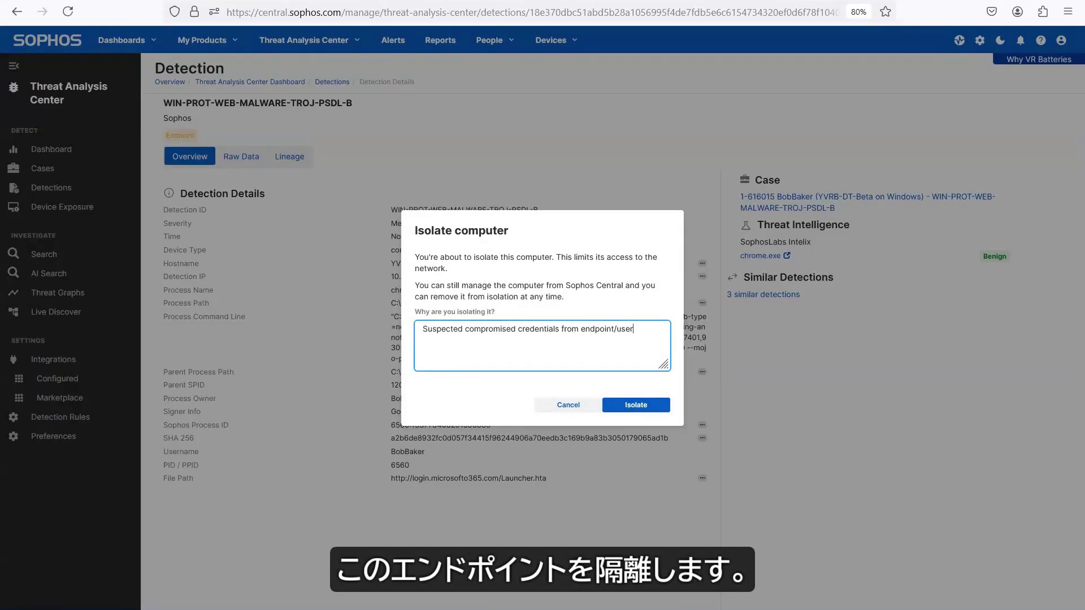
{"action": "left_click", "coordinate": [630, 401]}
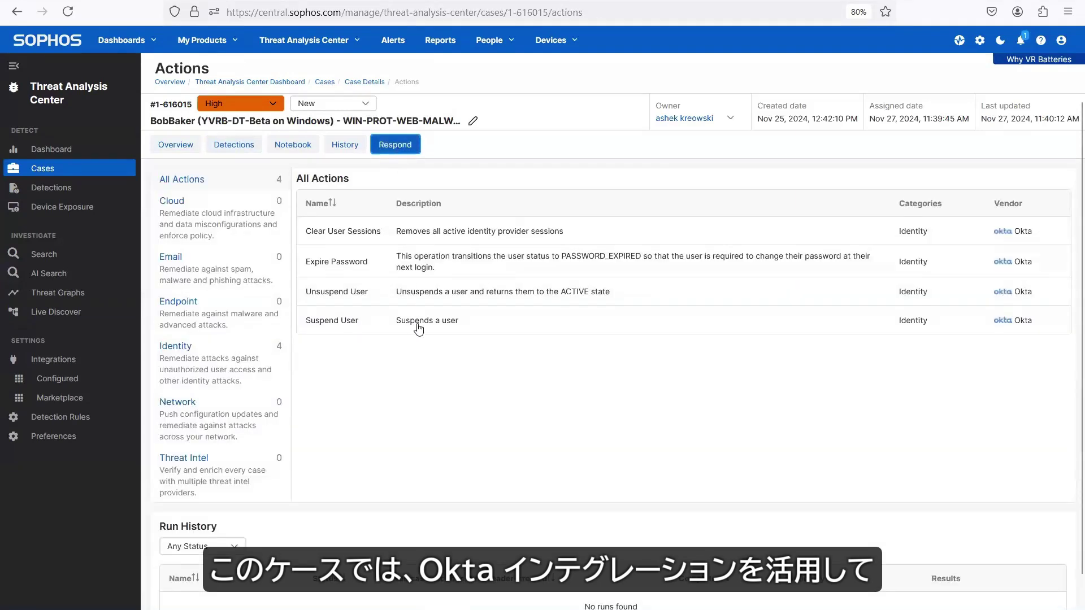
Step: Suspend the user's Okta account with a reason, then save notebook notes on the actions taken
{"action": "left_click", "coordinate": [416, 322]}
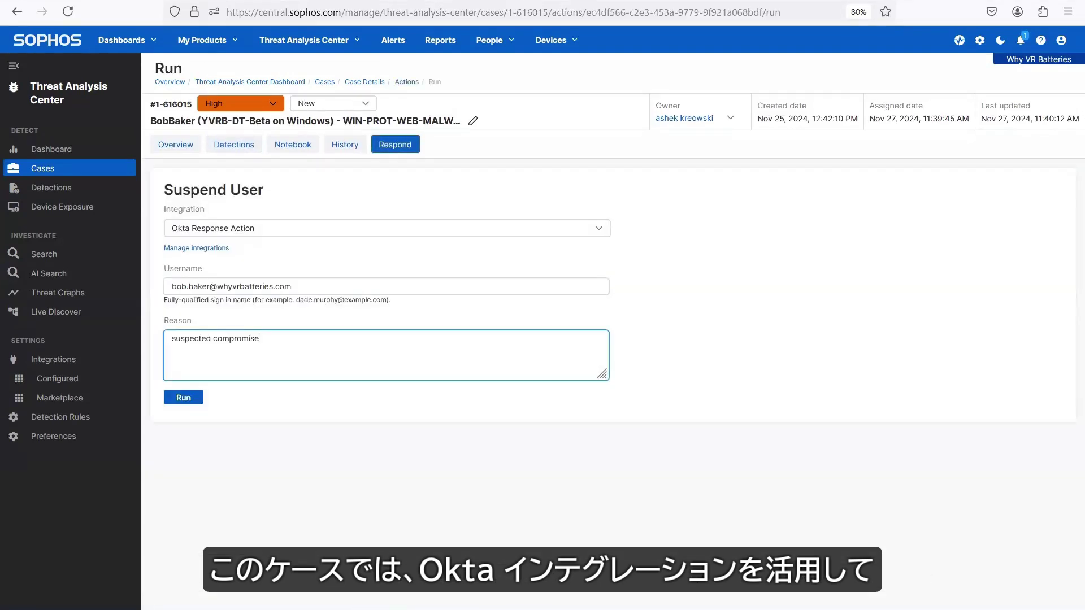
{"action": "type", "text": "cted compromised credentials"}
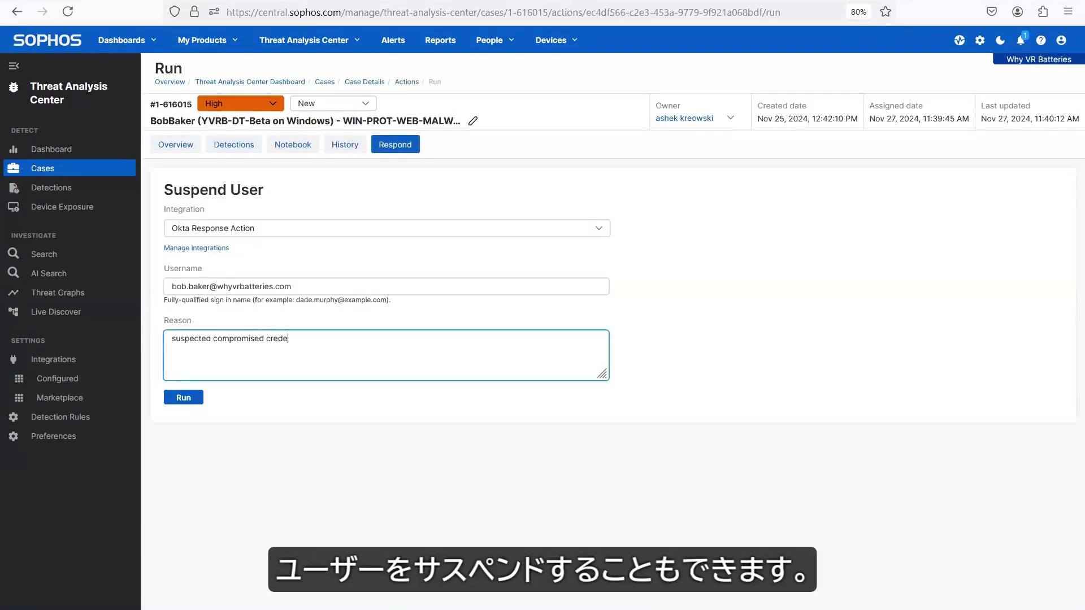
{"action": "left_click", "coordinate": [187, 399]}
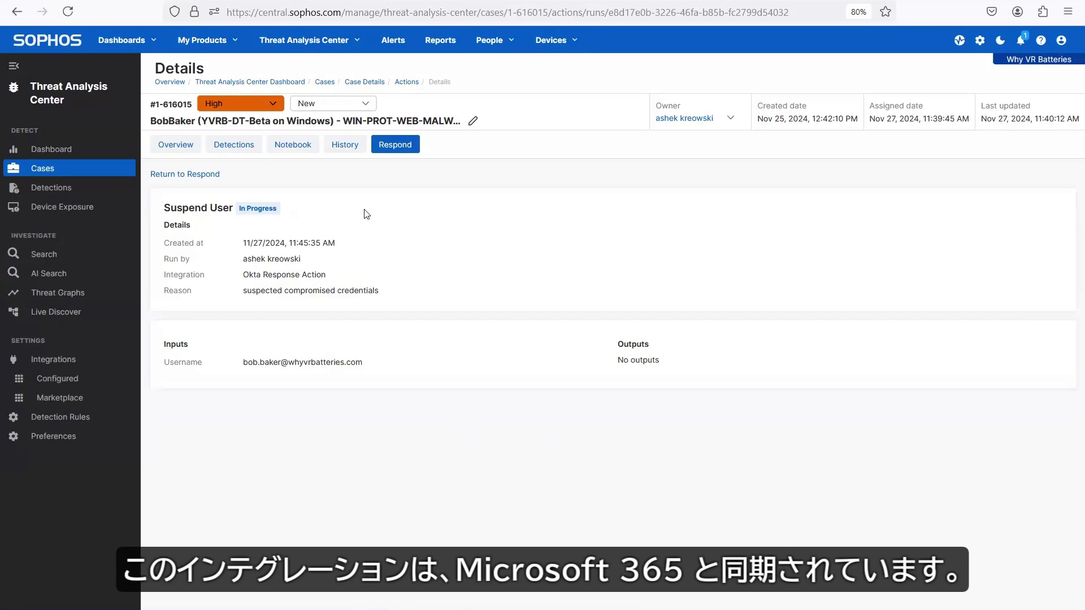
{"action": "left_click", "coordinate": [294, 146]}
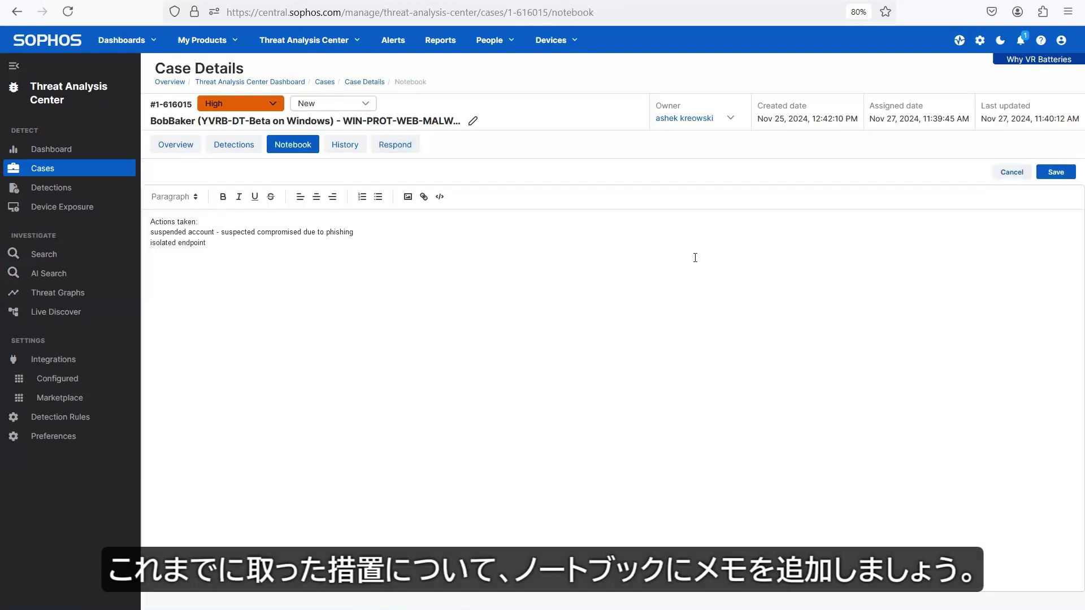
{"action": "left_click", "coordinate": [1050, 175]}
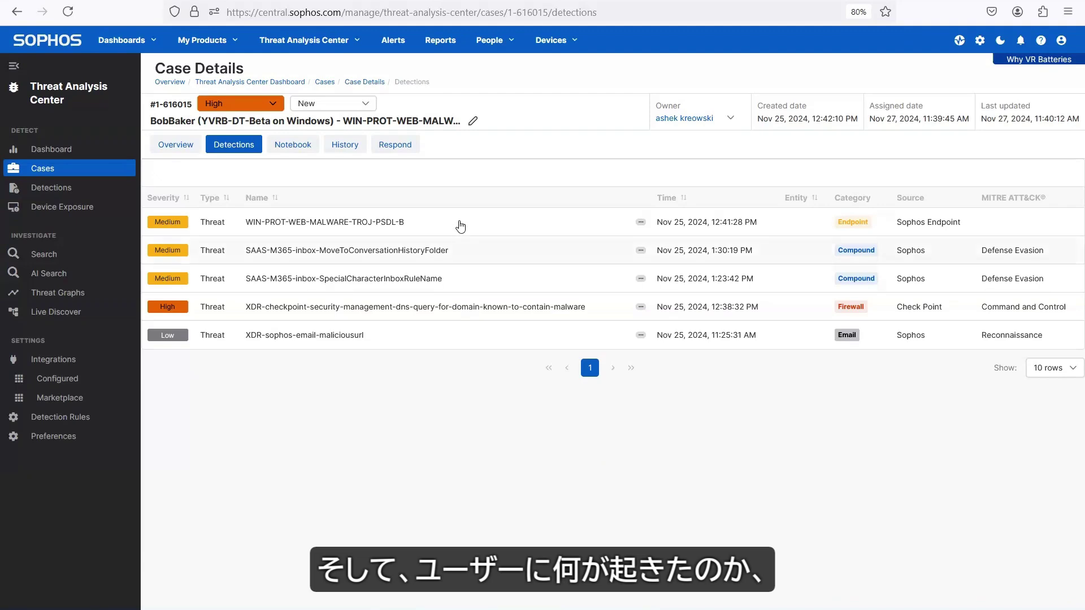
Step: Remove the WIN-PROT-WEB-MALWARE-TROJ-PSDL-B detection's host device from isolation
{"action": "left_click", "coordinate": [460, 225]}
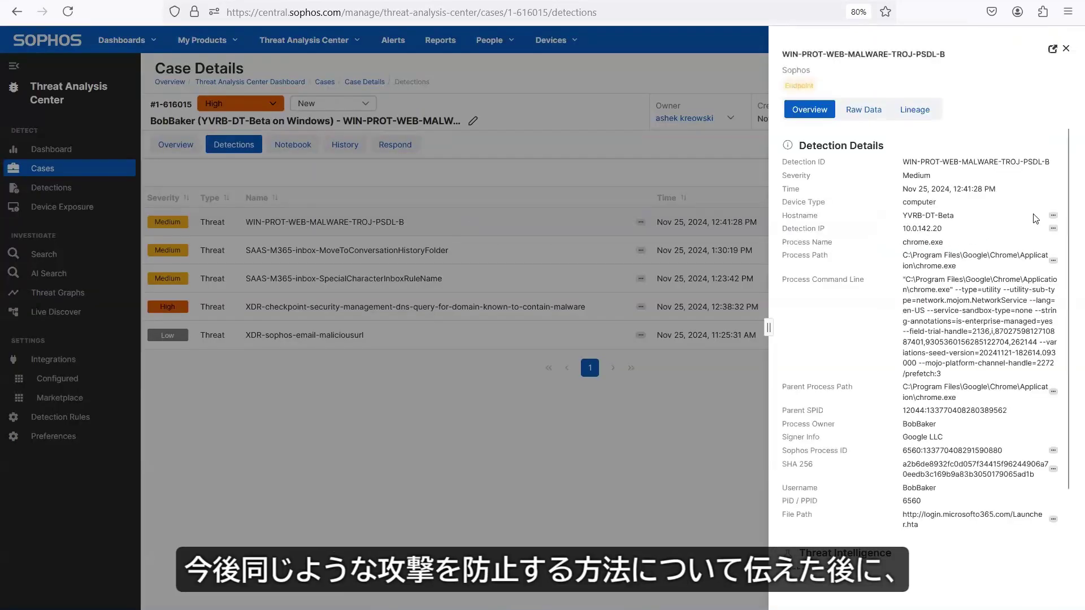
{"action": "left_click", "coordinate": [1053, 215]}
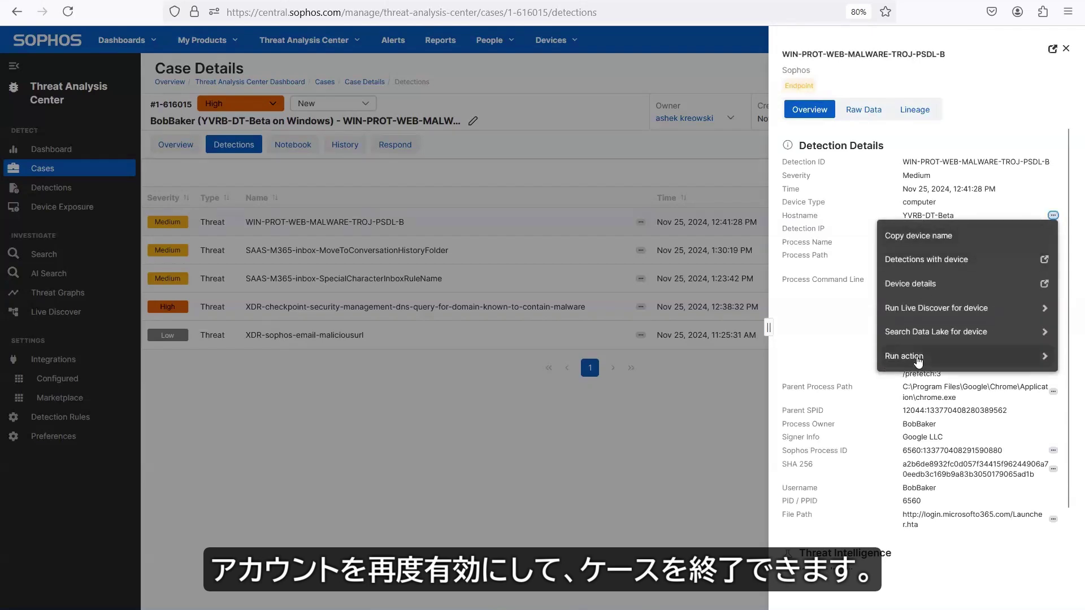
{"action": "left_click", "coordinate": [919, 358]}
{"action": "left_click", "coordinate": [916, 289]}
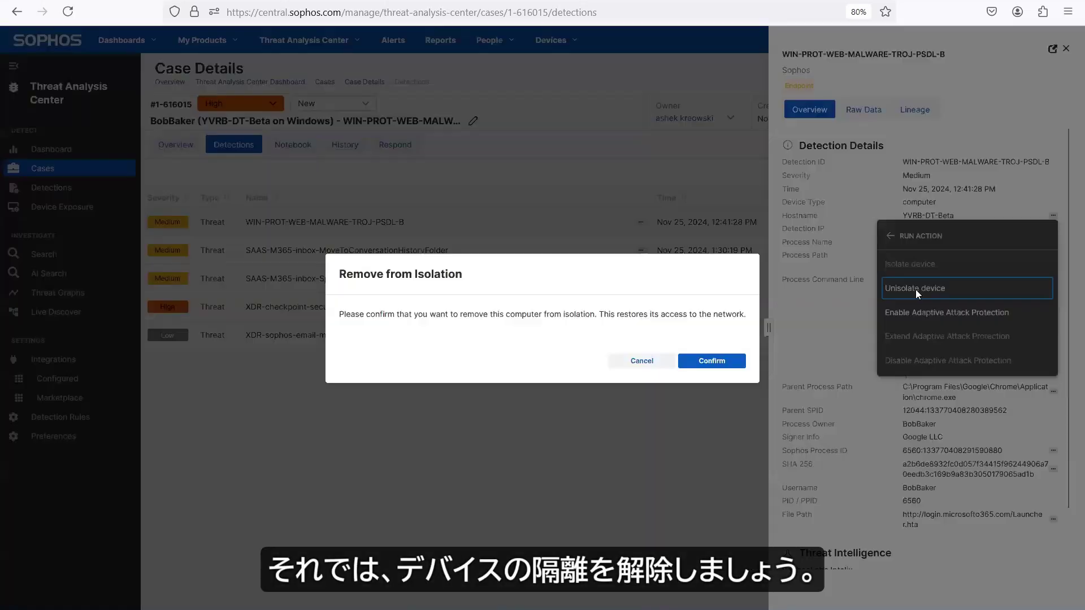
{"action": "left_click", "coordinate": [716, 361]}
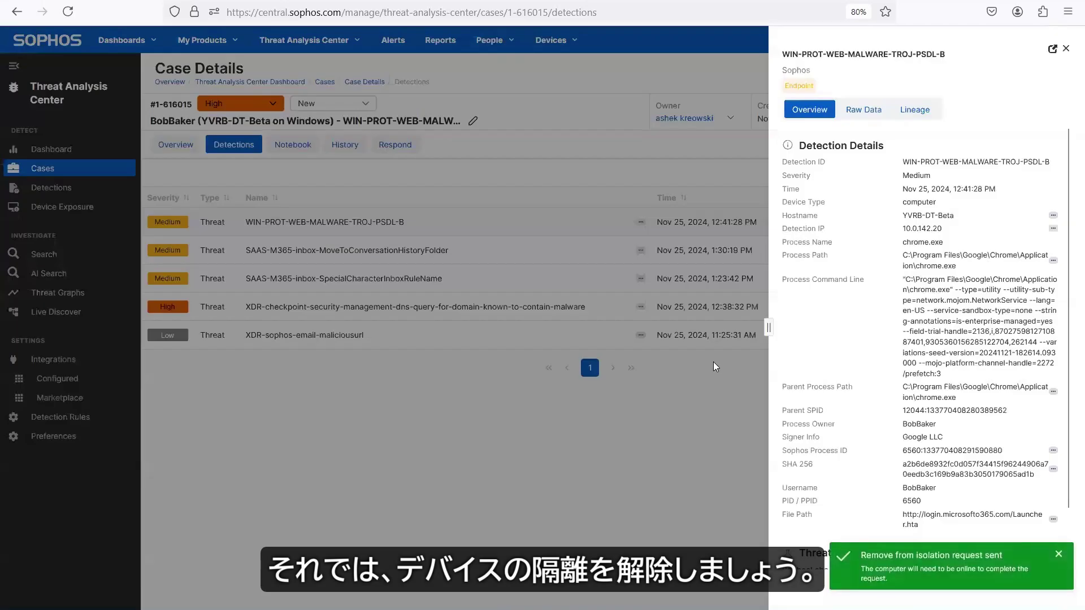
{"action": "left_click", "coordinate": [1061, 51]}
Step: Unsuspend the user's Okta account with reason 'credentials reset', then start a follow-up note
{"action": "left_click", "coordinate": [403, 146]}
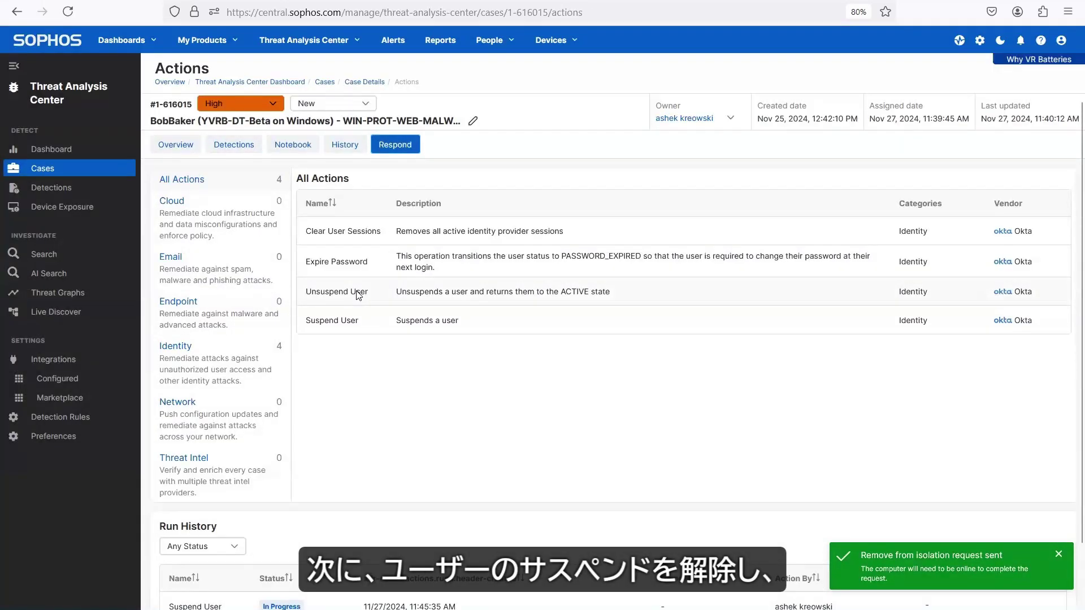
{"action": "left_click", "coordinate": [357, 289]}
{"action": "left_click", "coordinate": [359, 287]}
{"action": "key", "text": "Tab"}
{"action": "type", "text": "credentials res"}
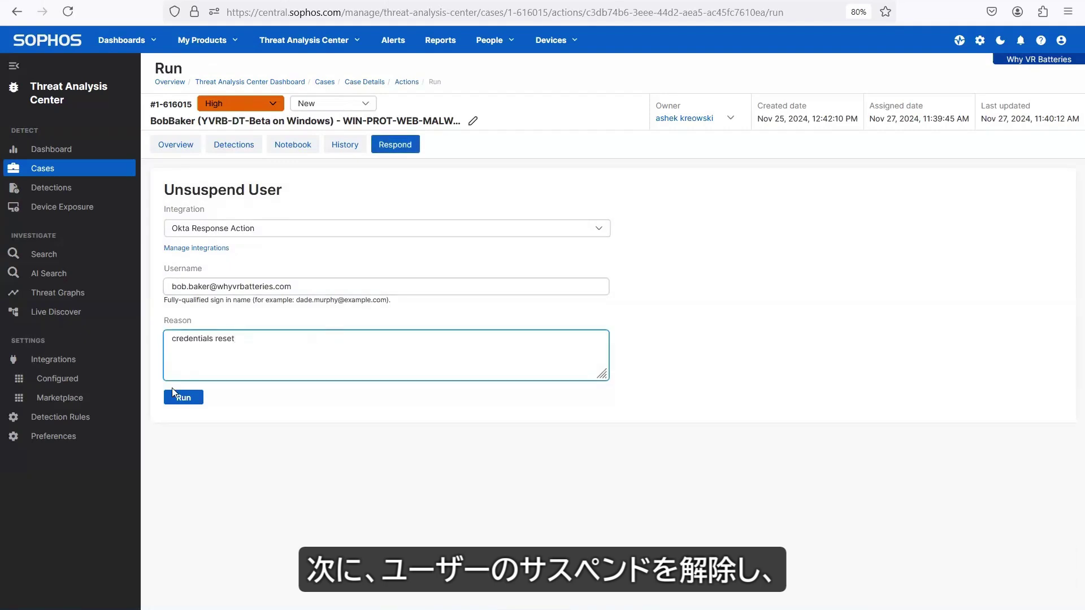
{"action": "left_click", "coordinate": [175, 395]}
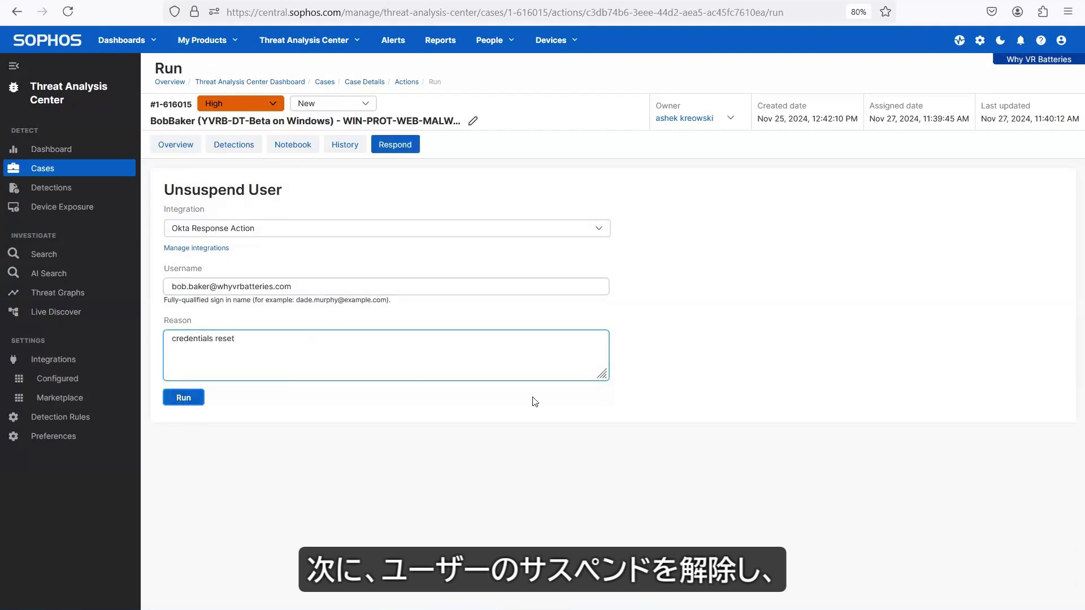
{"action": "left_click", "coordinate": [293, 144]}
{"action": "type", "text": "credentials"}
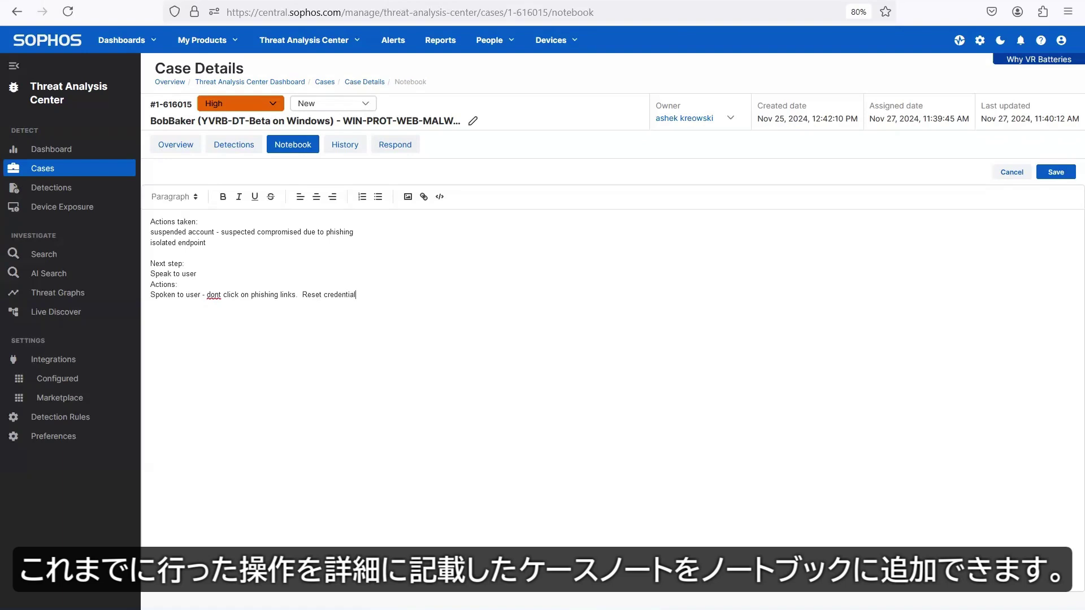
Step: Save the notebook, change the case status from New to Resolved, and go back to Cases
{"action": "left_click", "coordinate": [1069, 175]}
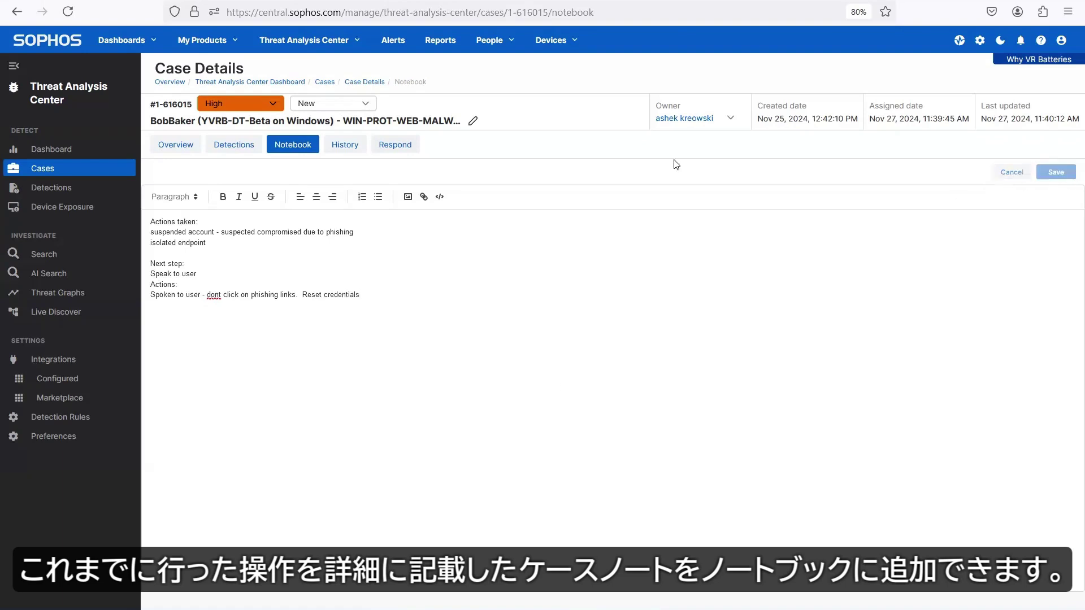
{"action": "left_click", "coordinate": [362, 105]}
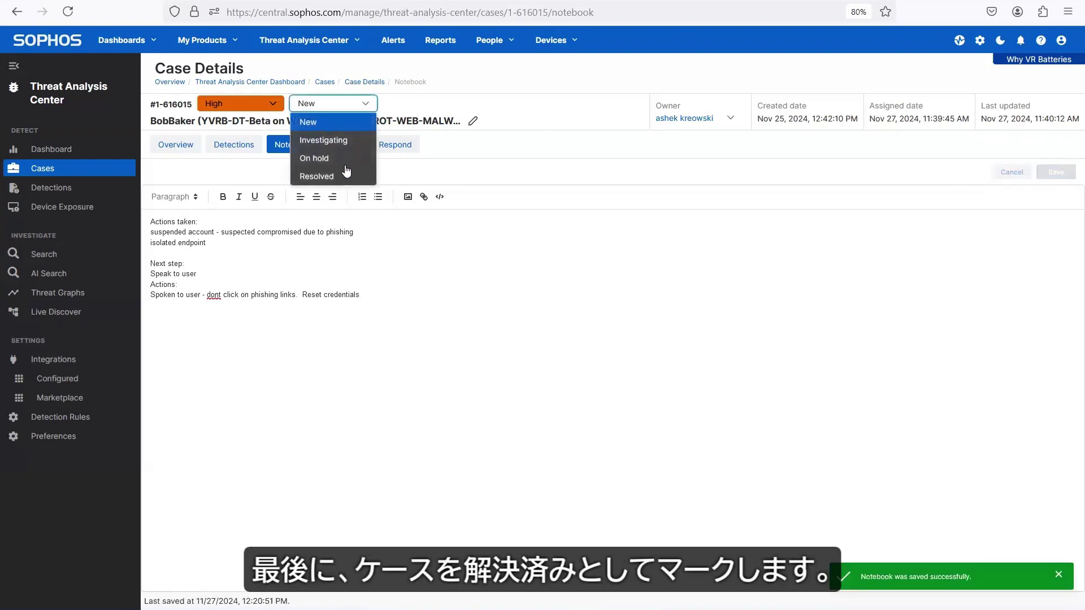
{"action": "left_click", "coordinate": [343, 176]}
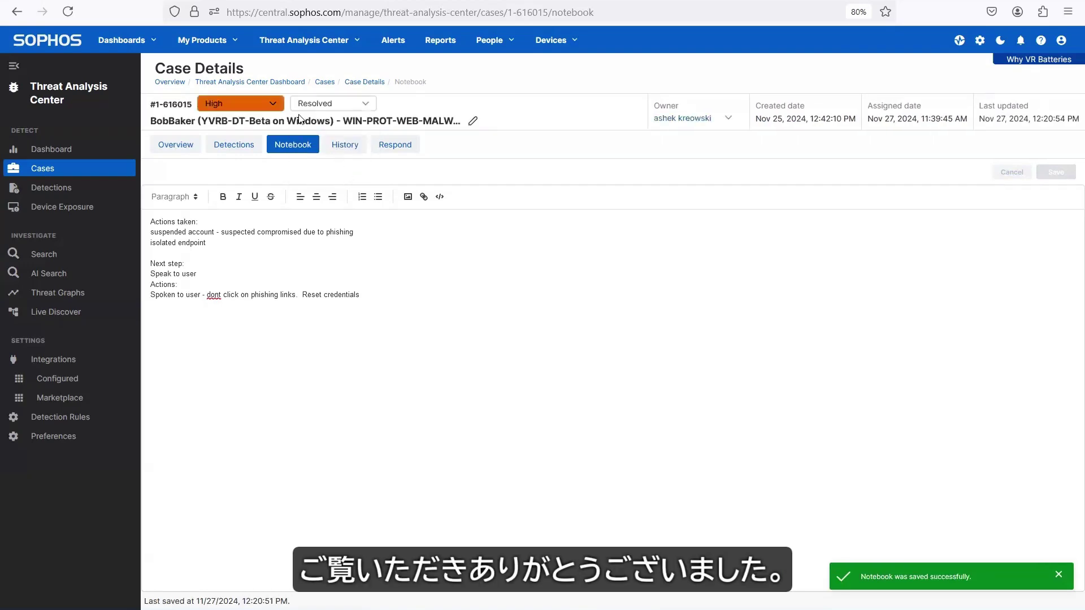
{"action": "left_click", "coordinate": [326, 82]}
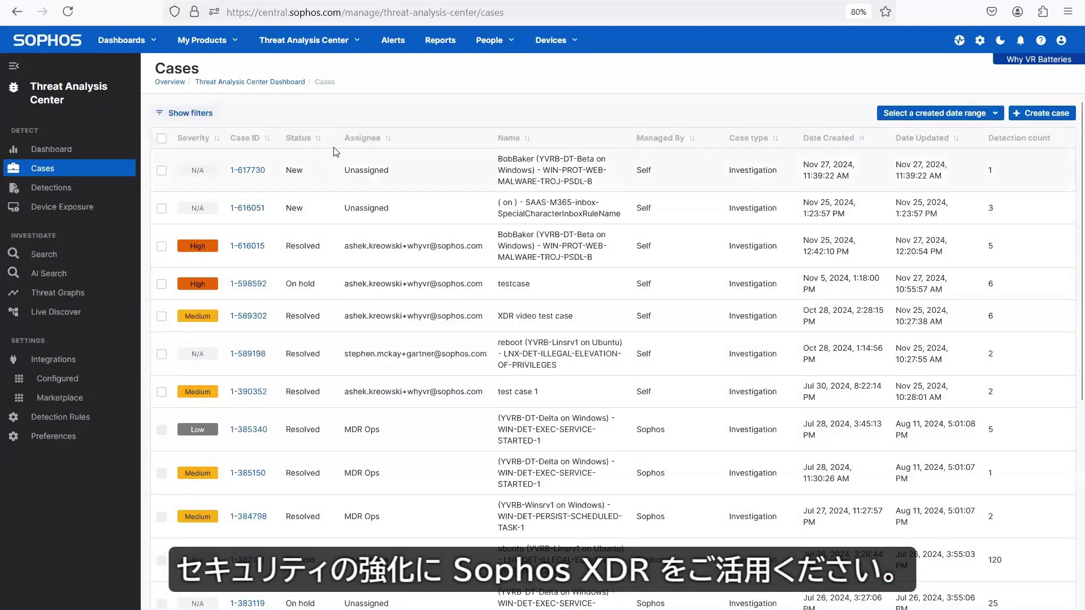